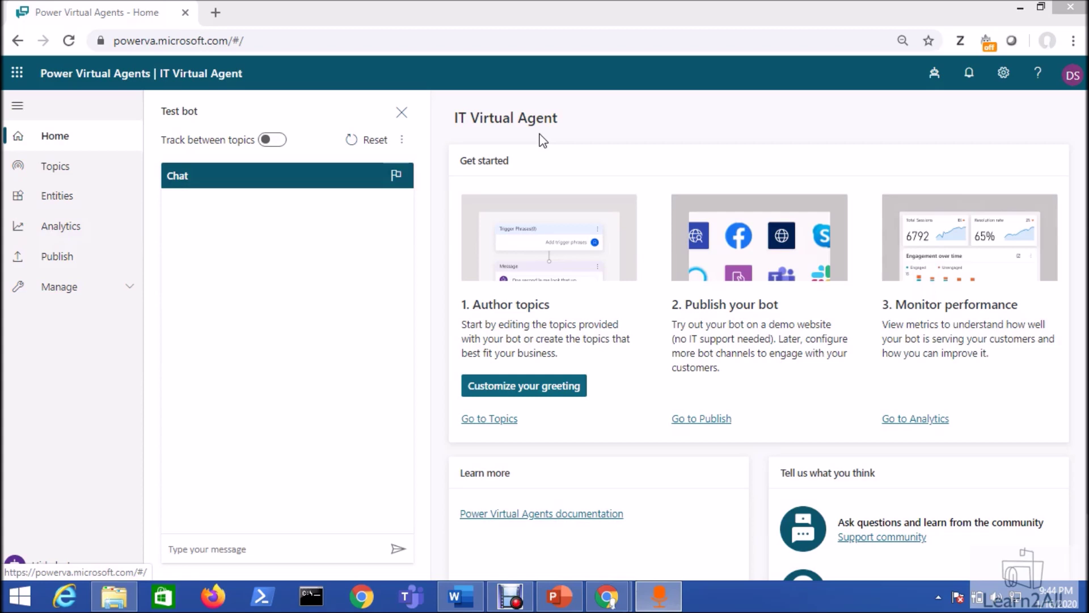
- Publish the IT Virtual Agent bot's latest content from the Publish page and confirm the dialog
{"action": "left_click", "coordinate": [703, 421]}
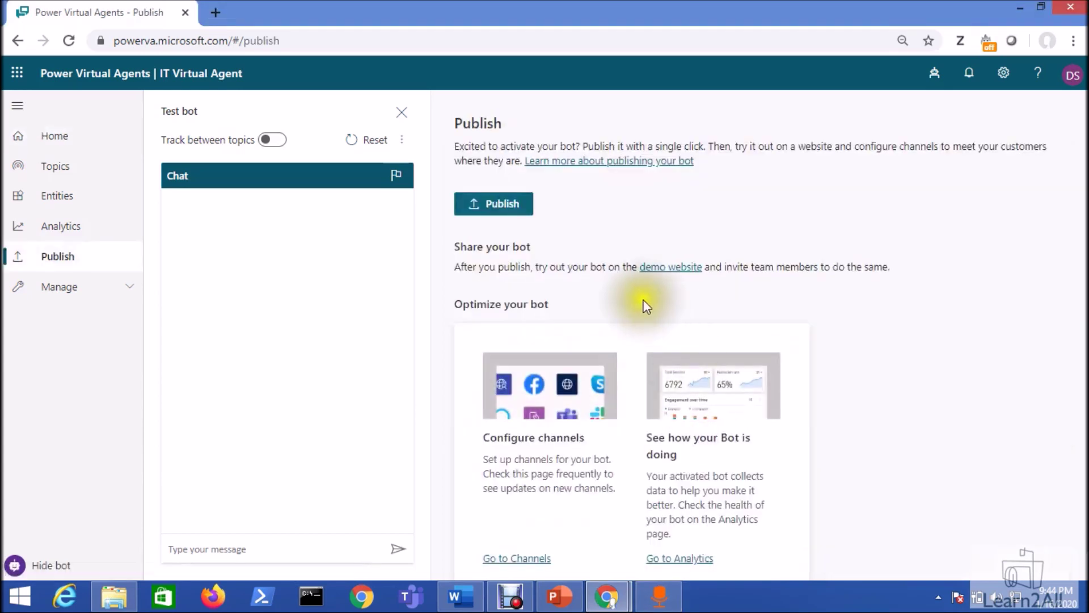
{"action": "left_click", "coordinate": [491, 225]}
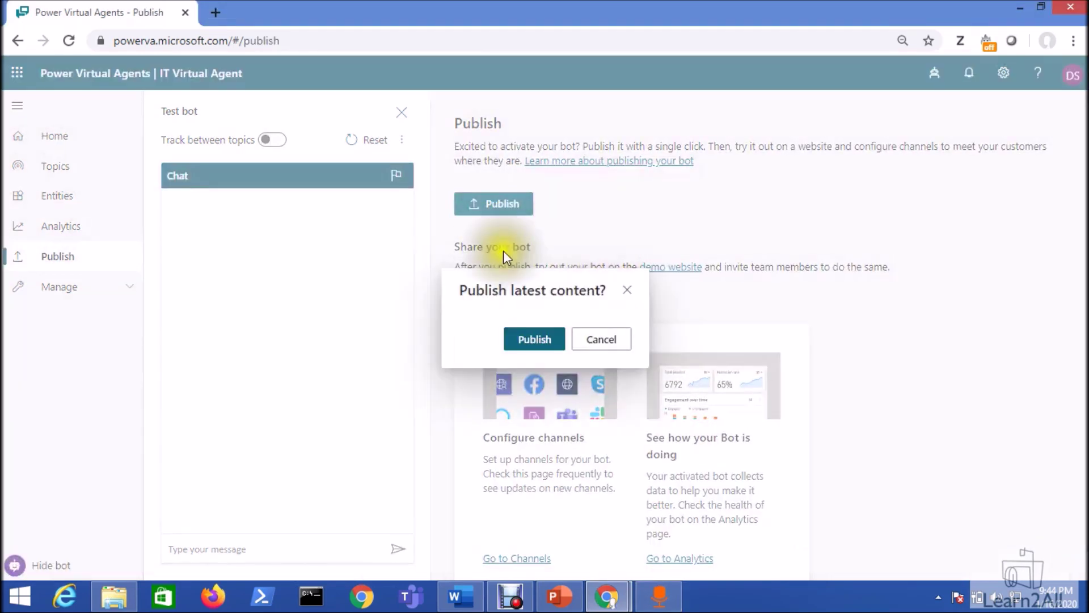
{"action": "left_click", "coordinate": [545, 344]}
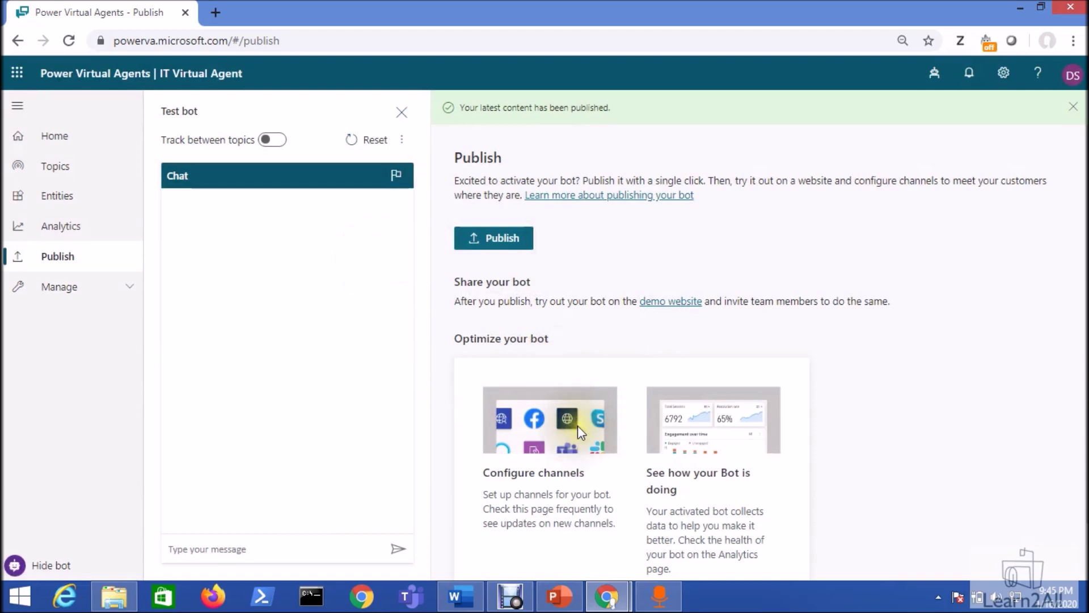
{"action": "scroll", "coordinate": [573, 431], "scroll_direction": "down", "scroll_amount": 1}
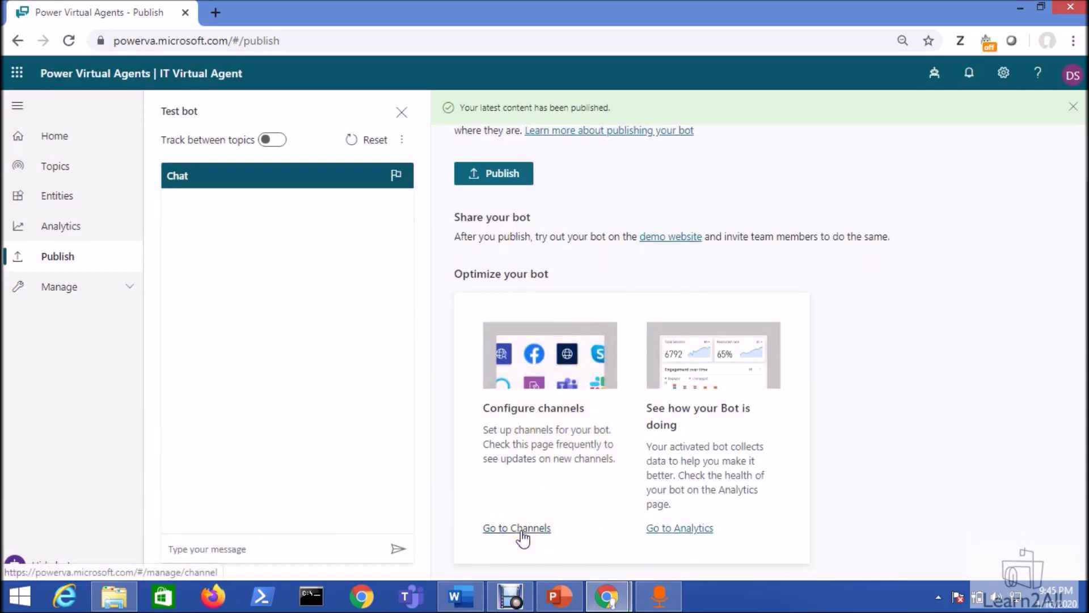
- Add Microsoft Teams on the bot's Channels page and copy the generated App ID
{"action": "left_click", "coordinate": [131, 291]}
{"action": "left_click", "coordinate": [123, 317]}
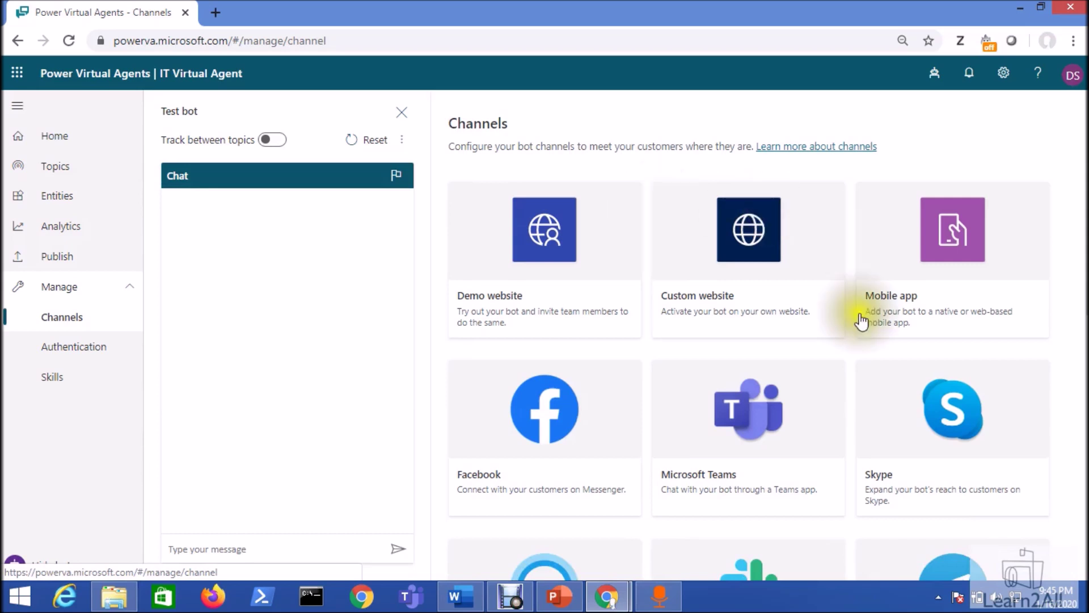
{"action": "left_click", "coordinate": [748, 417]}
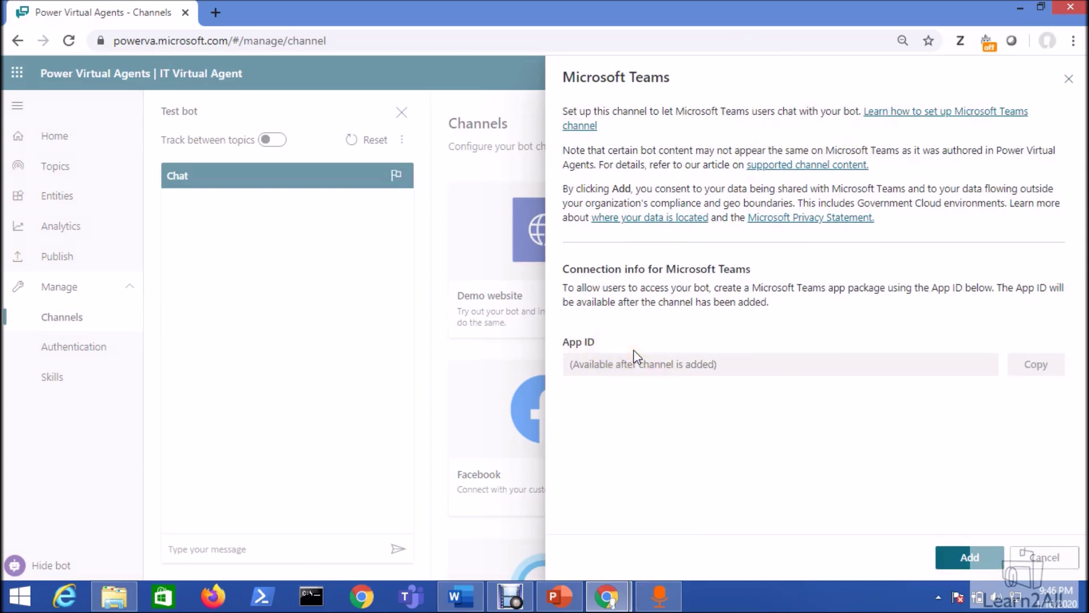
{"action": "left_click", "coordinate": [977, 560]}
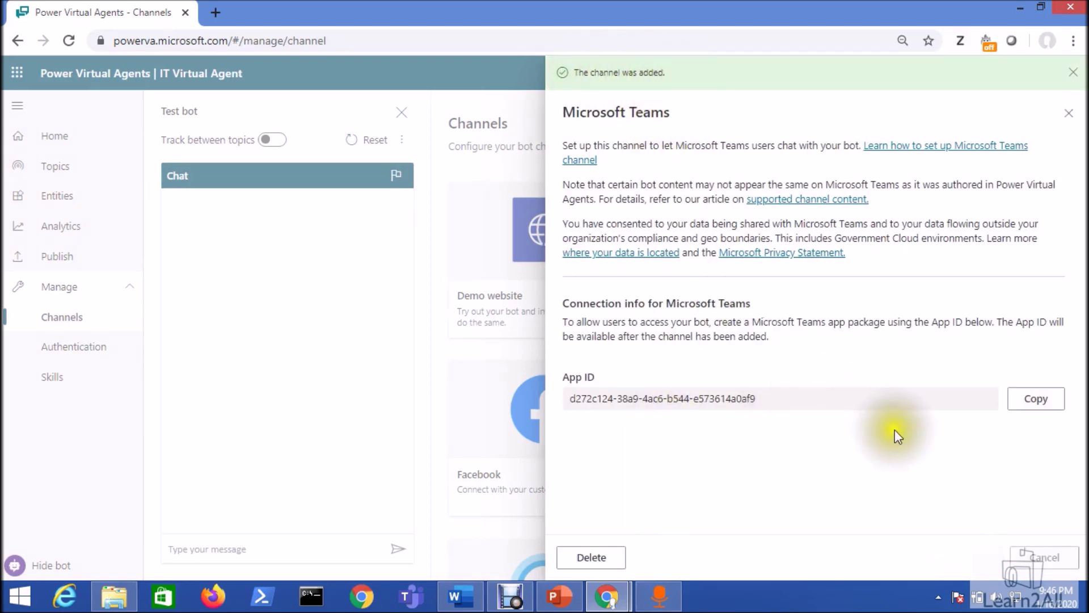
{"action": "left_click", "coordinate": [1036, 402]}
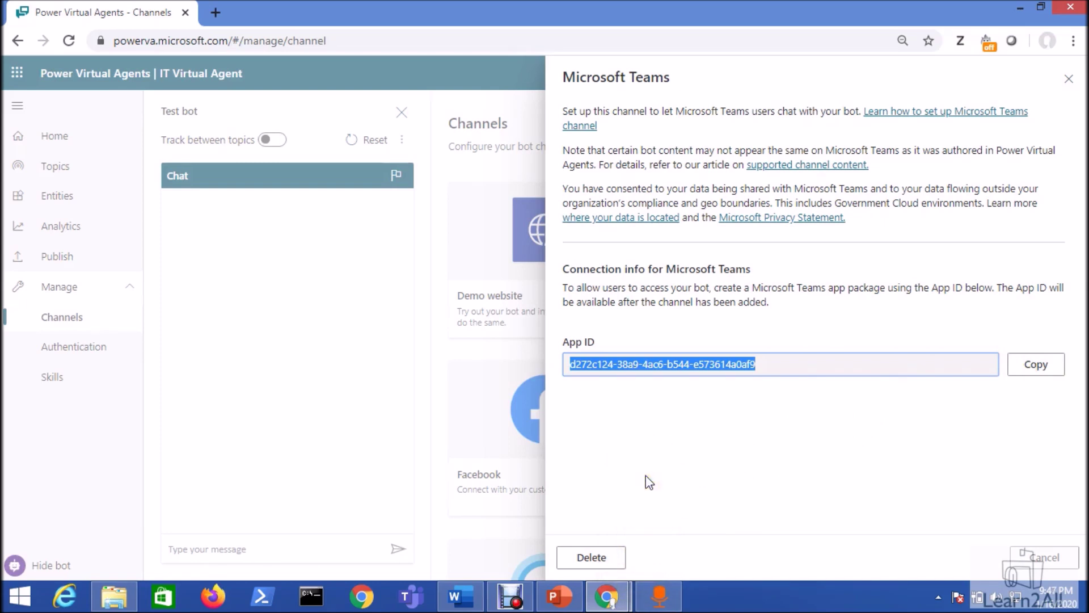
- In Teams admin center, open the Global (Org-wide default) permission policy and verify third party apps allow all
{"action": "left_click", "coordinate": [606, 596]}
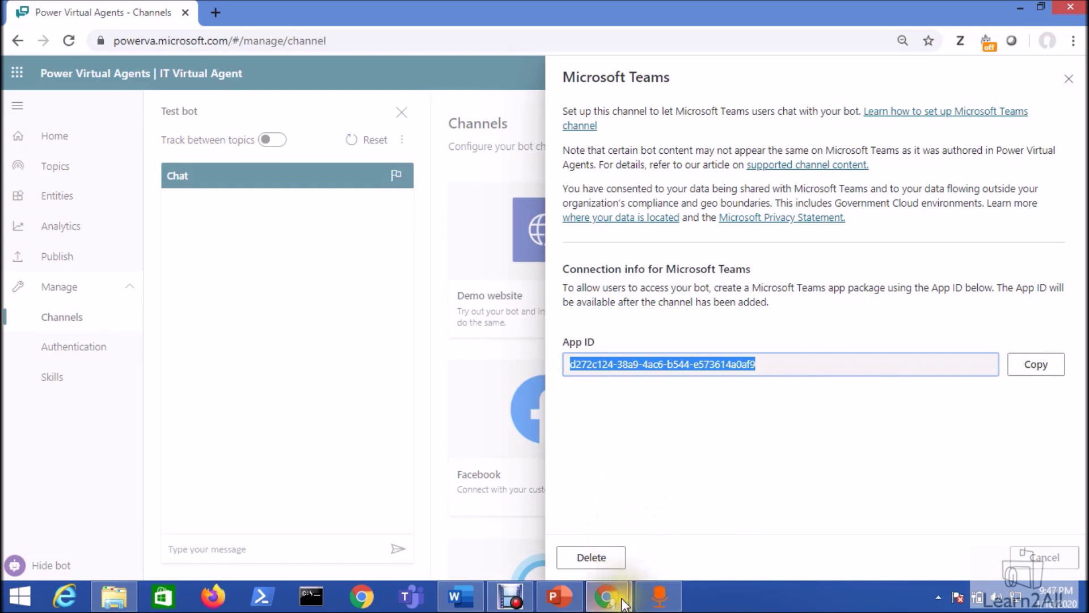
{"action": "left_click", "coordinate": [673, 522]}
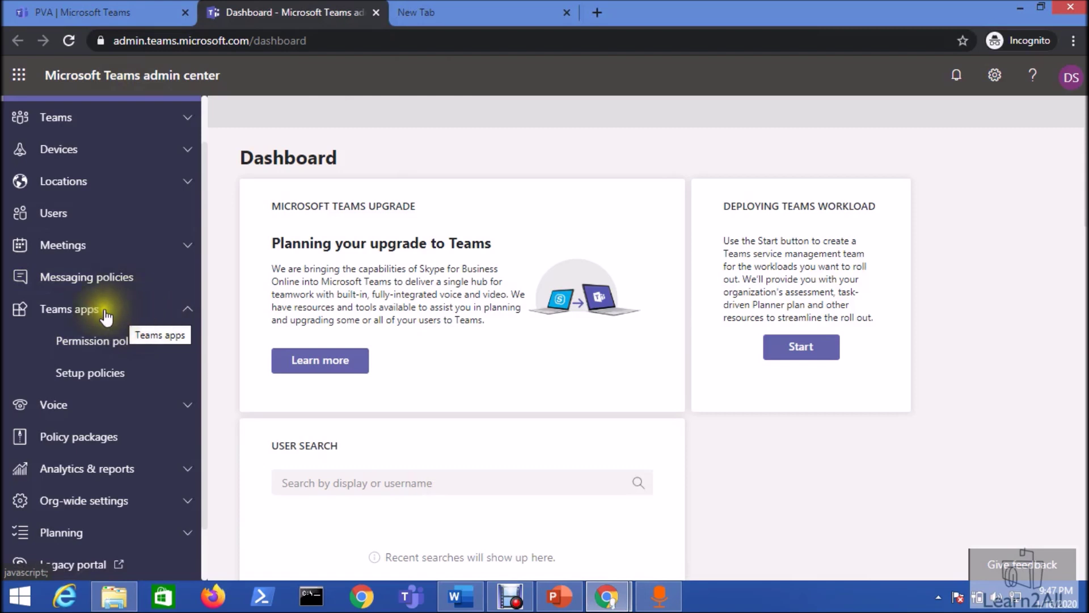
{"action": "left_click", "coordinate": [155, 342]}
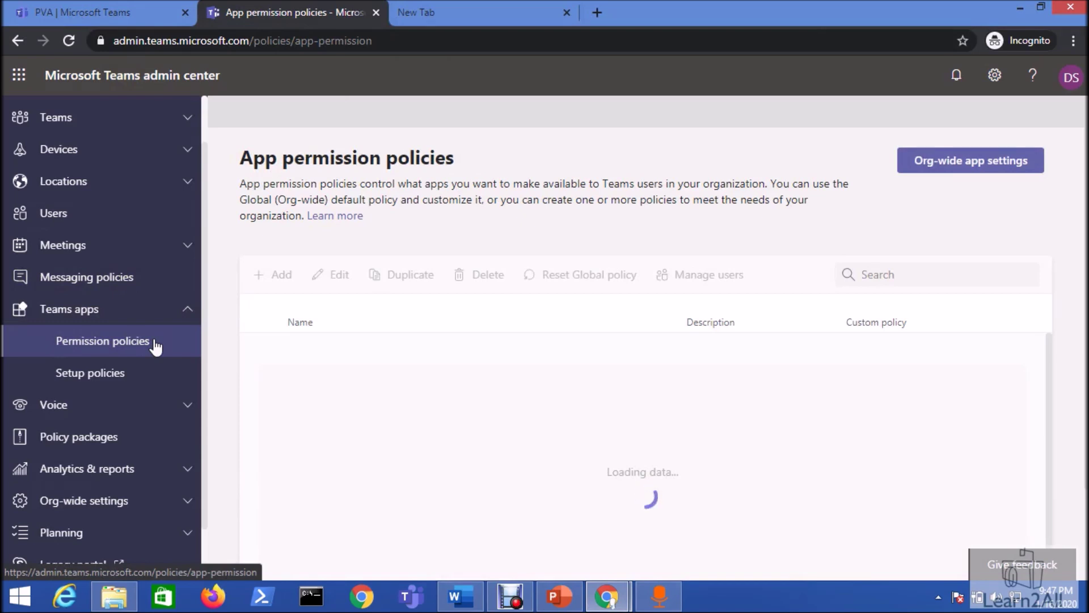
{"action": "left_click", "coordinate": [280, 349]}
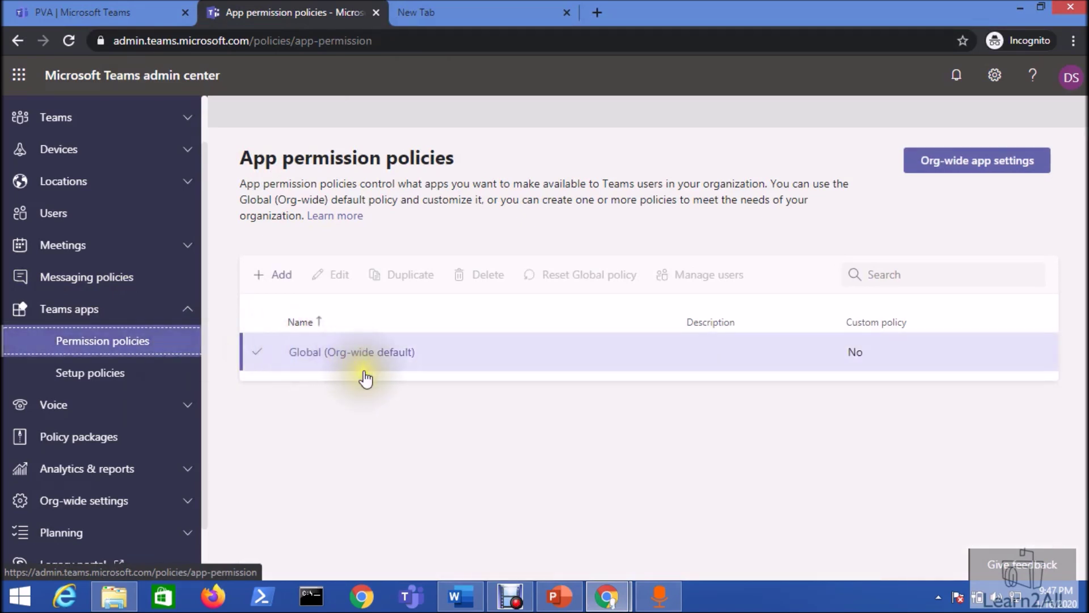
{"action": "left_click", "coordinate": [367, 362]}
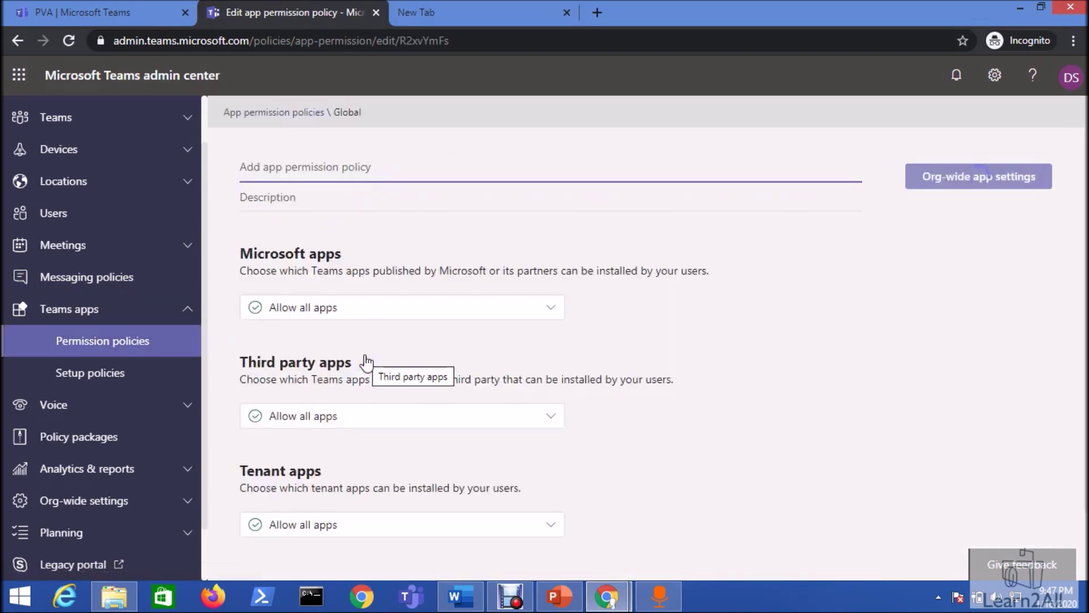
{"action": "left_click", "coordinate": [343, 419]}
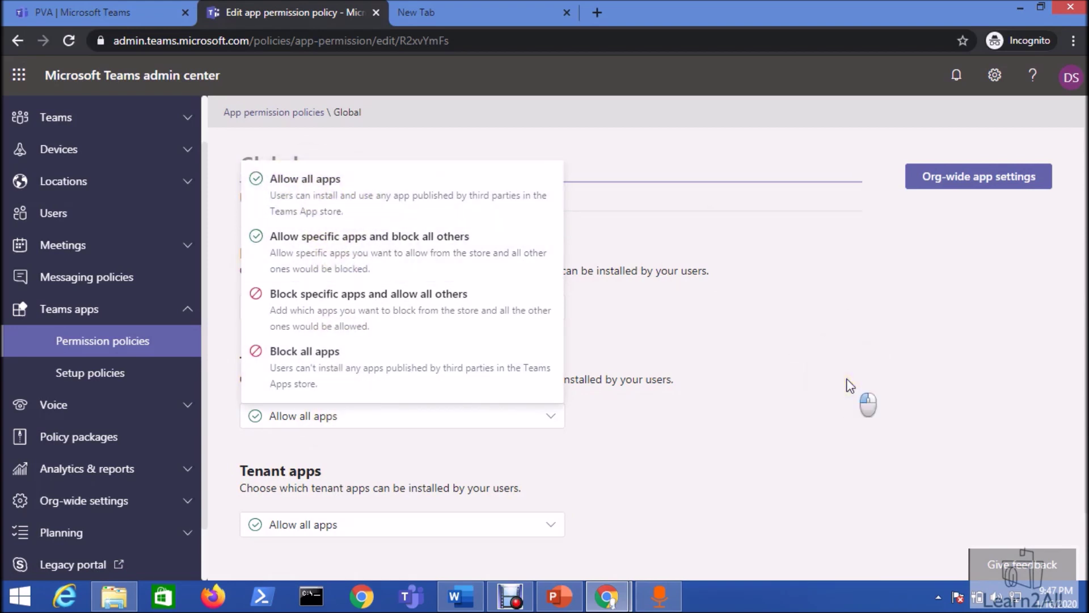
{"action": "key", "text": "Escape"}
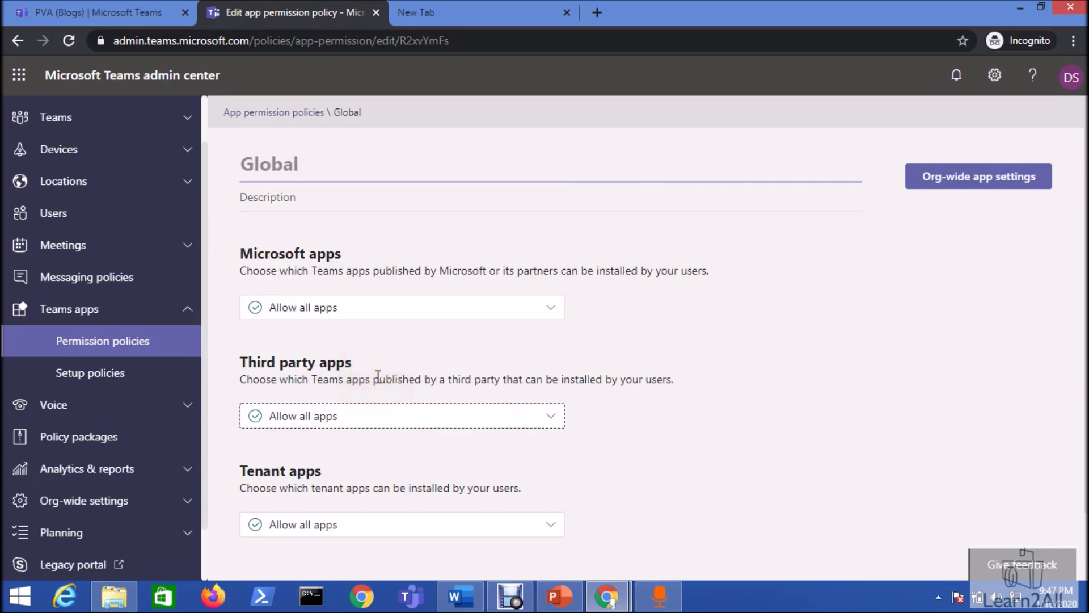
- Add a channel named 'PVA - Chatbot Deployment' to the Blogs team in Teams
{"action": "left_click", "coordinate": [33, 7]}
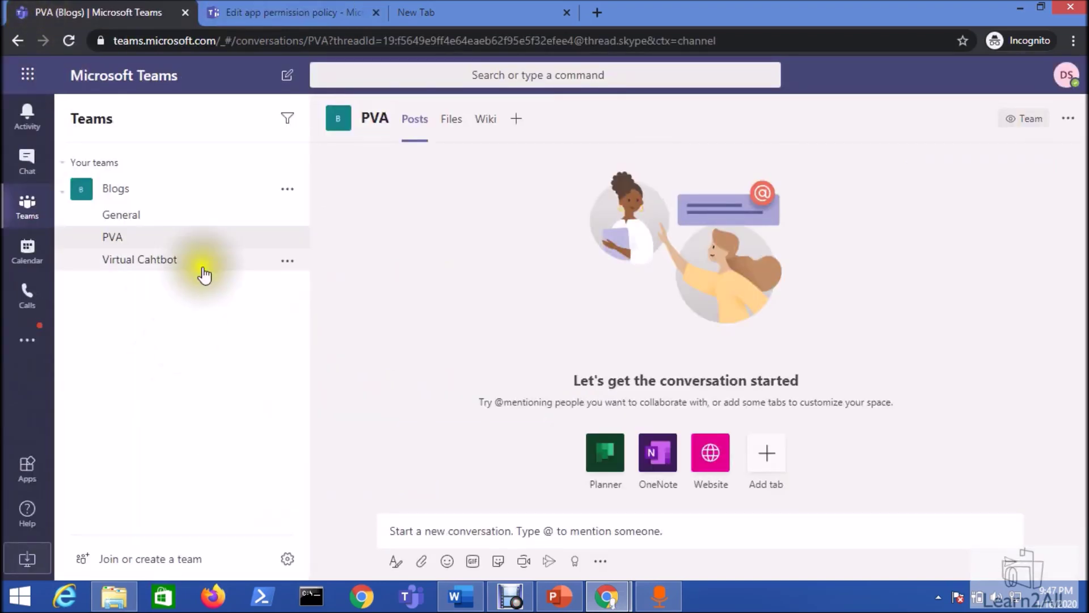
{"action": "left_click", "coordinate": [278, 199]}
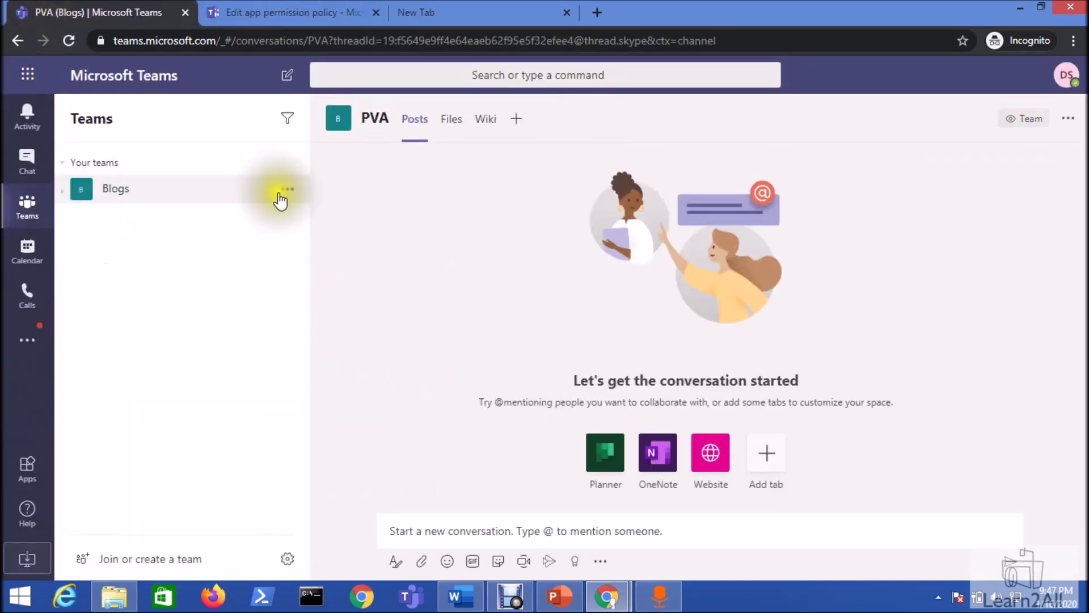
{"action": "left_click", "coordinate": [282, 195]}
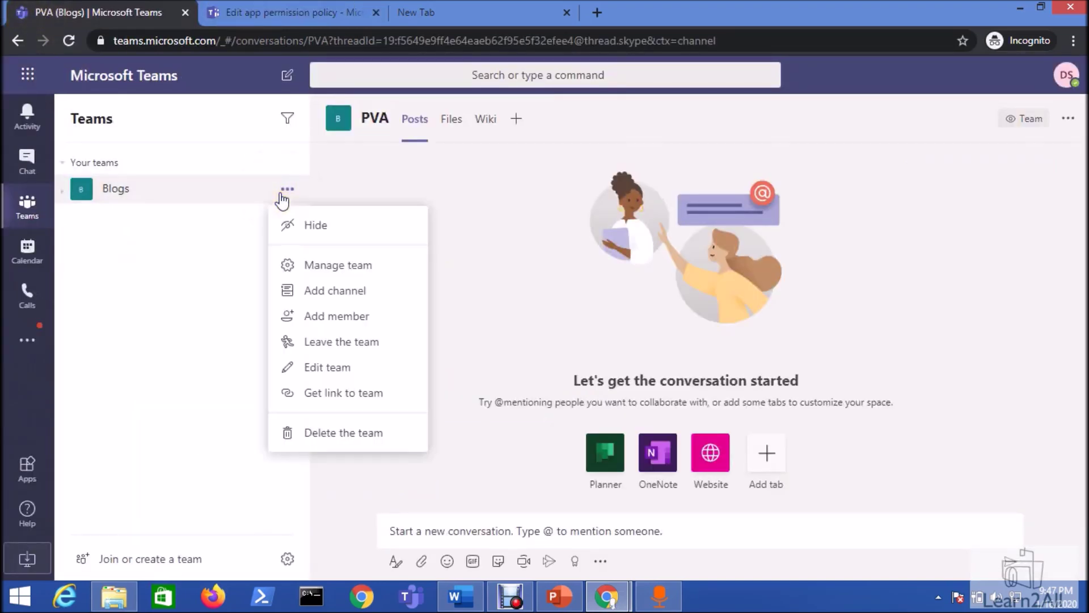
{"action": "left_click", "coordinate": [337, 298]}
{"action": "key", "text": "ctrl+v"}
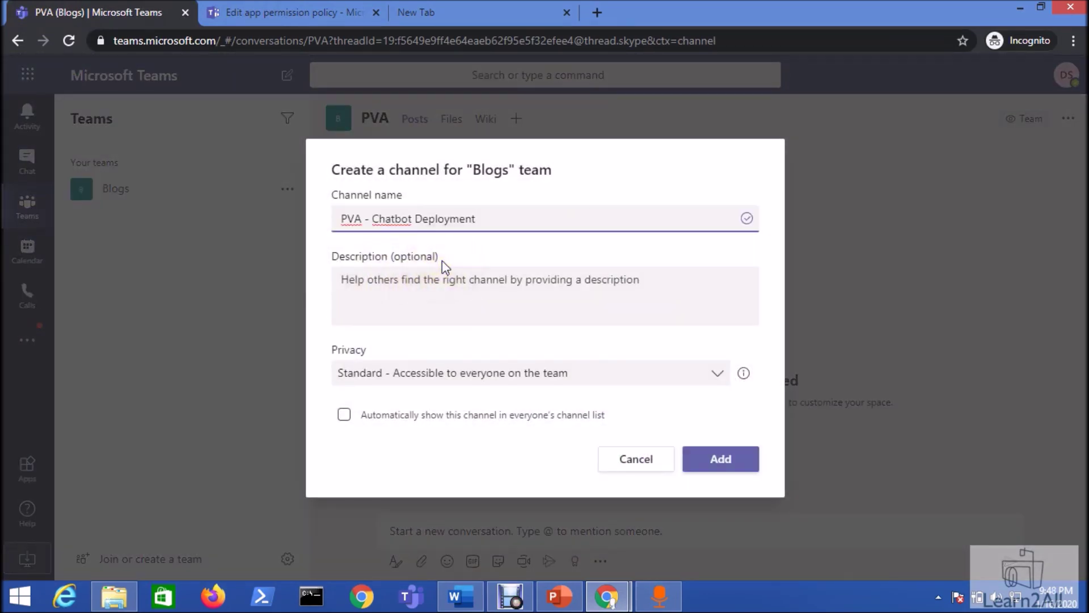
{"action": "left_click", "coordinate": [721, 460]}
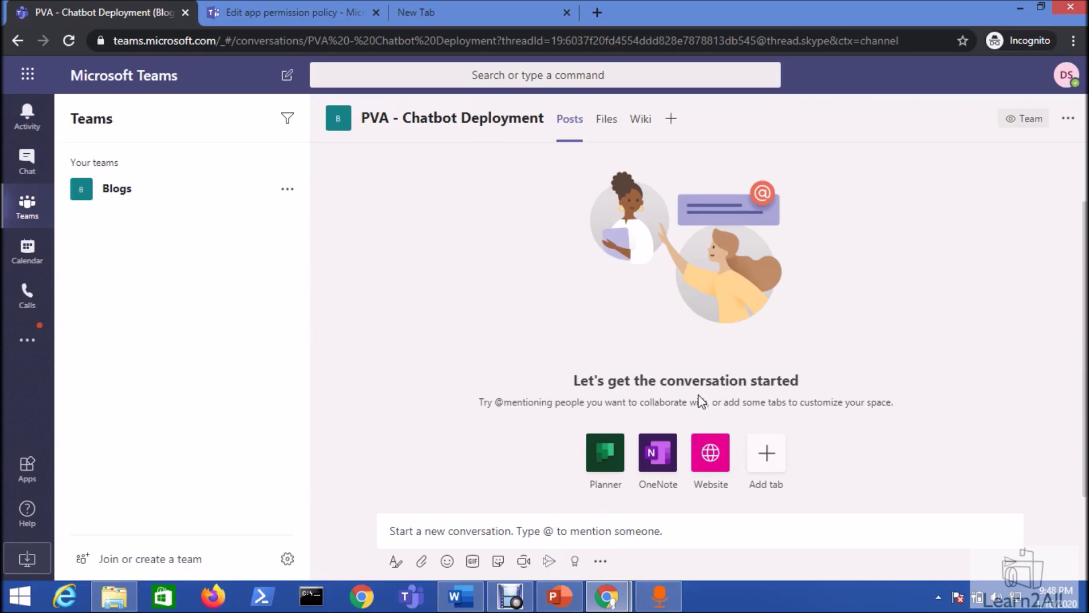
{"action": "left_click", "coordinate": [36, 349]}
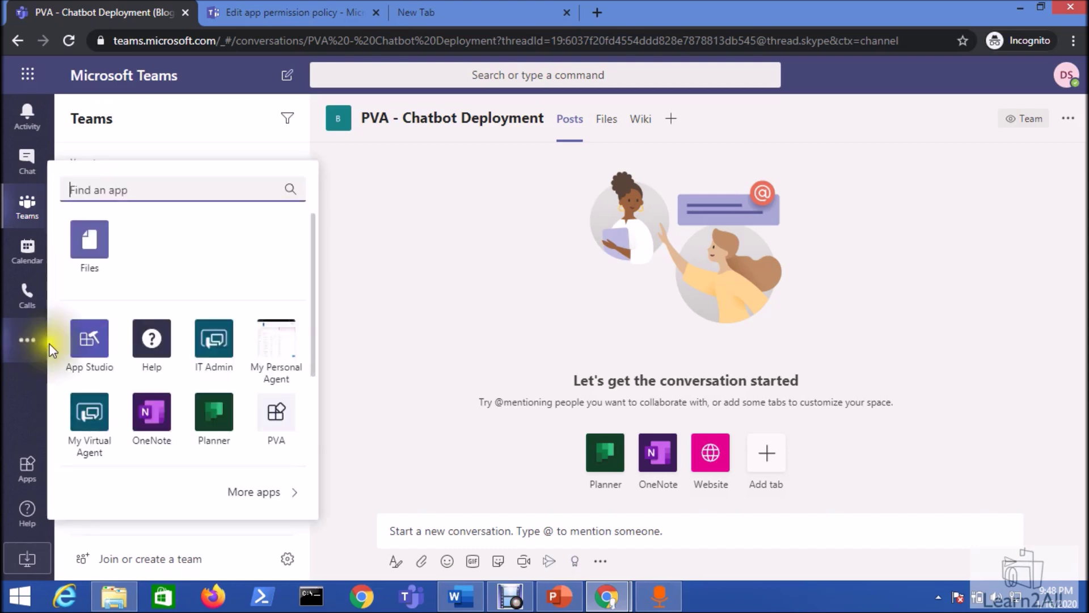
- Open App Studio's Manifest editor and choose Create a new app
{"action": "left_click", "coordinate": [88, 342]}
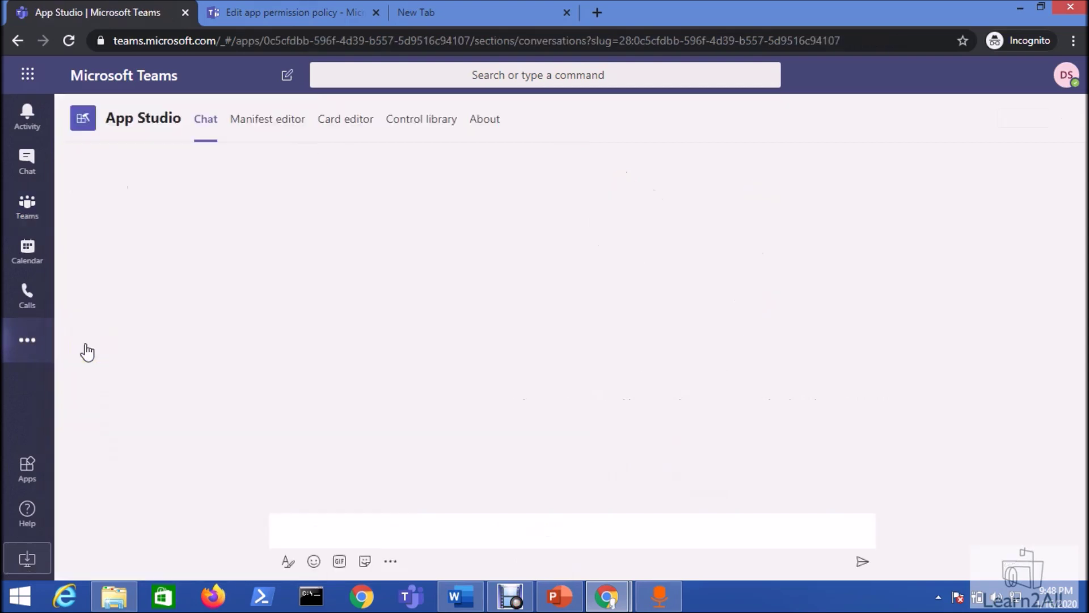
{"action": "left_click", "coordinate": [330, 141]}
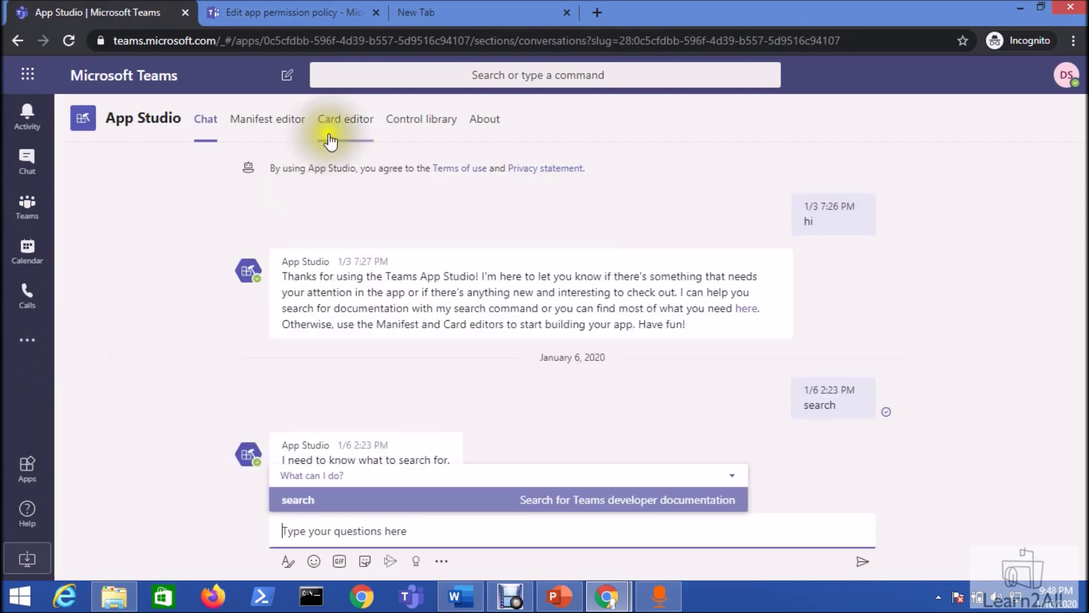
{"action": "left_click", "coordinate": [259, 124]}
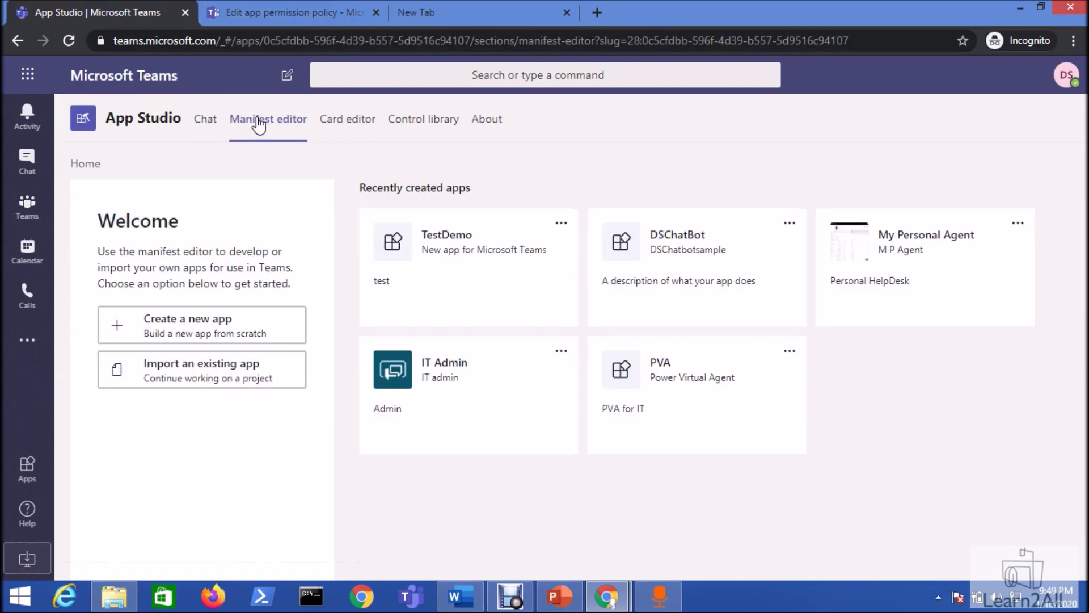
{"action": "left_click", "coordinate": [224, 327]}
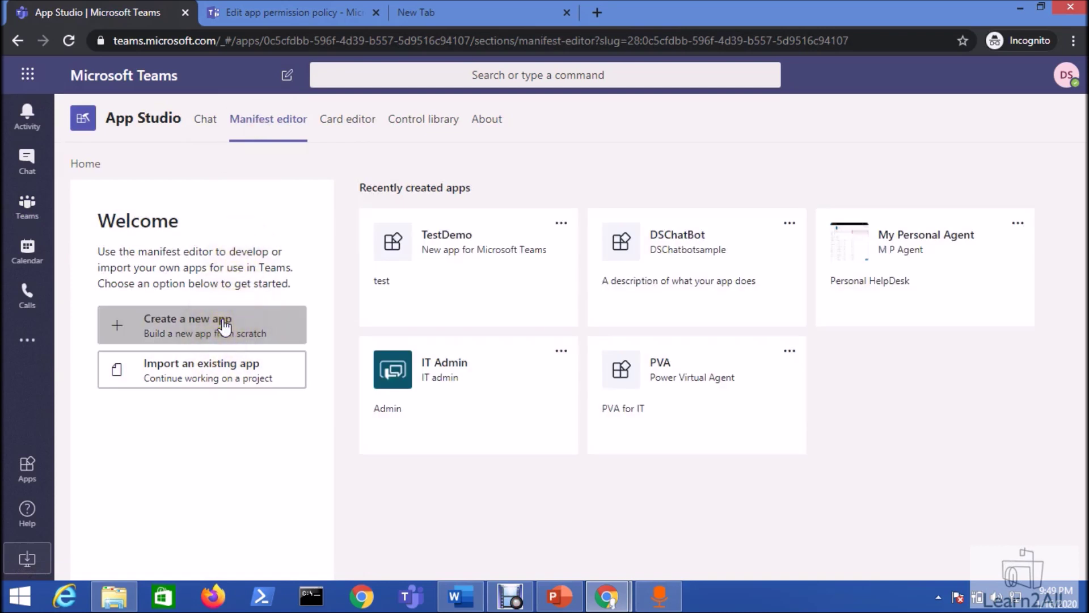
{"action": "left_click", "coordinate": [227, 370]}
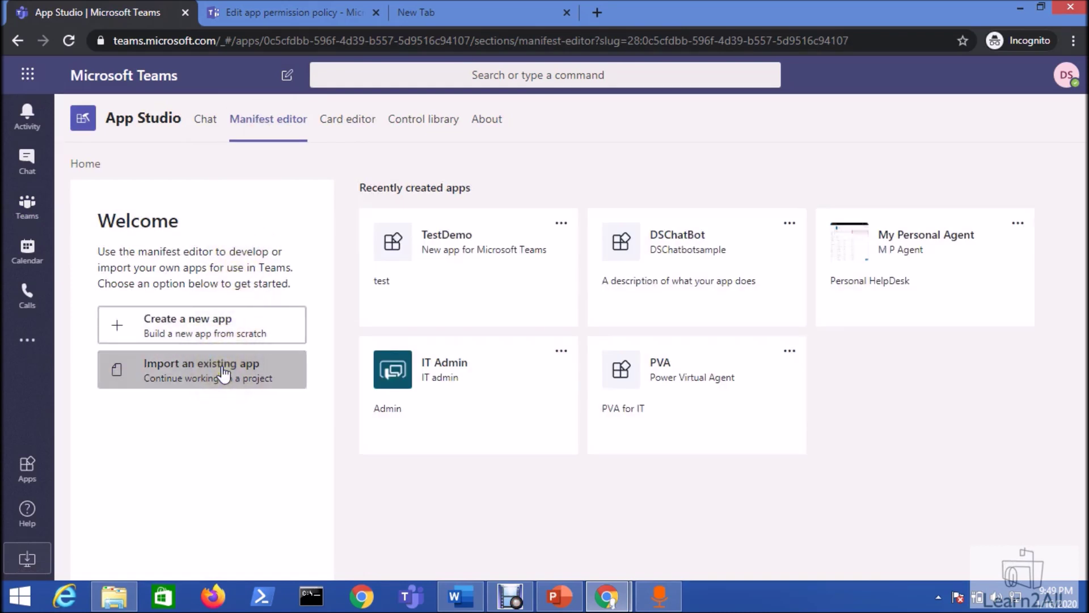
{"action": "left_click", "coordinate": [221, 335]}
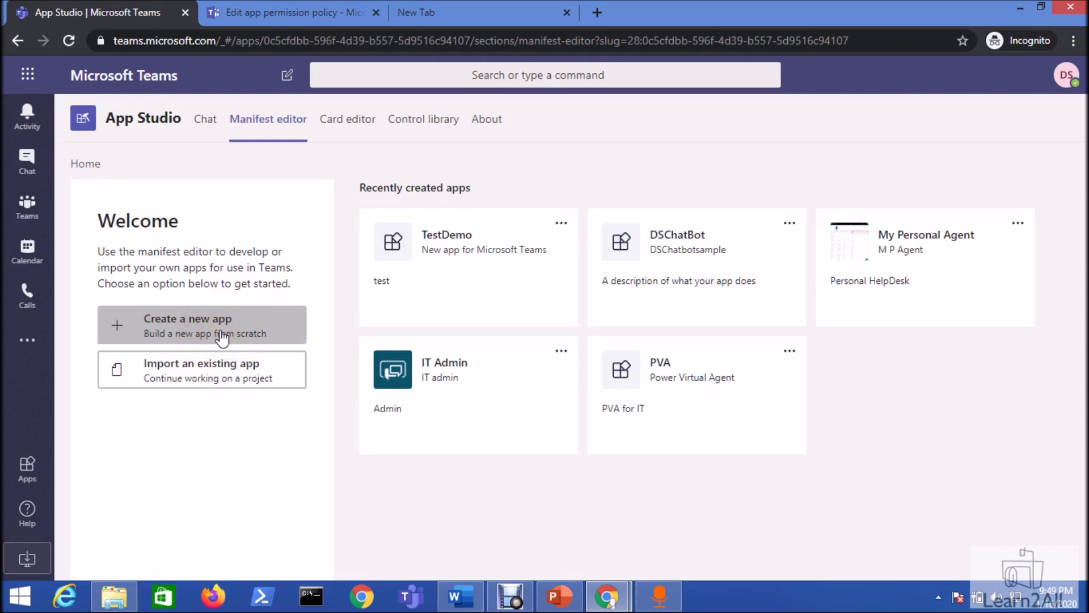
{"action": "left_click", "coordinate": [222, 335]}
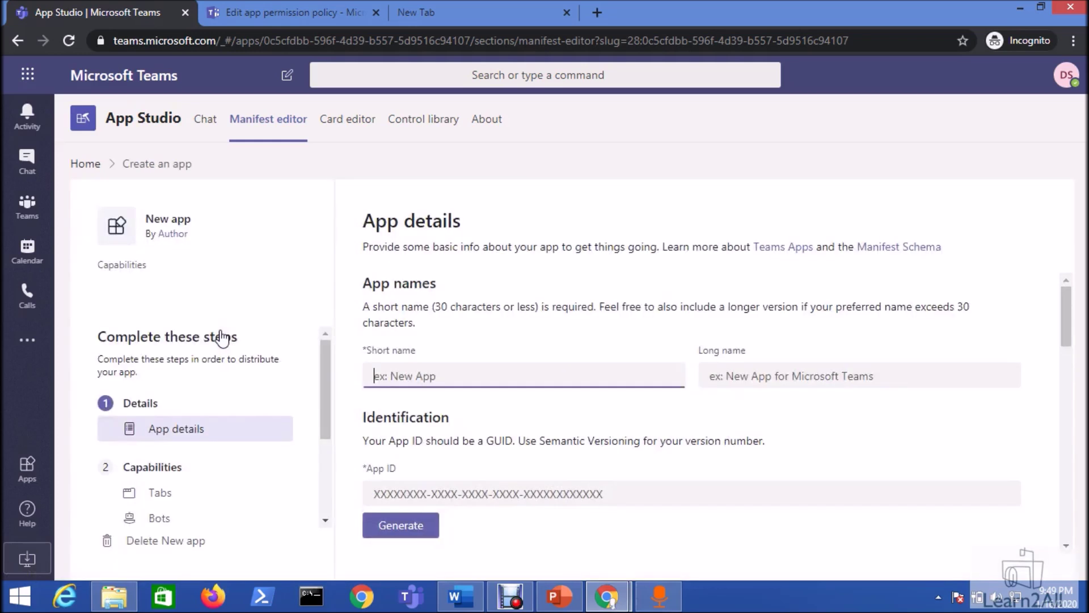
{"action": "left_click", "coordinate": [392, 375]}
- Enter the short name, generate an App ID, and set package PVASiya with version 1.0
{"action": "type", "text": "PVA-IT-Admin-Siya"}
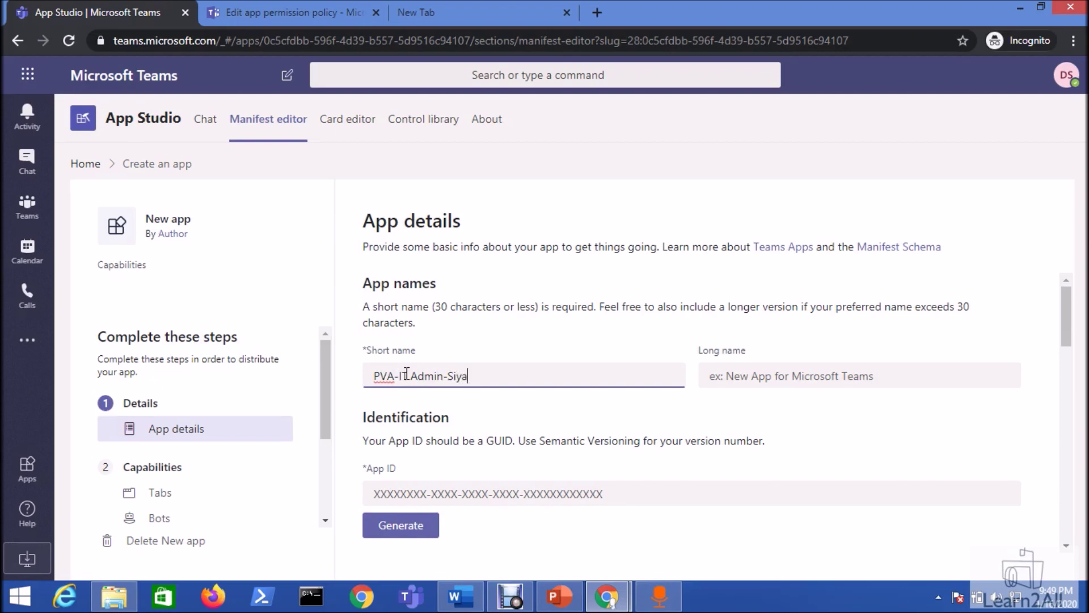
{"action": "scroll", "coordinate": [523, 364], "scroll_direction": "down", "scroll_amount": 3}
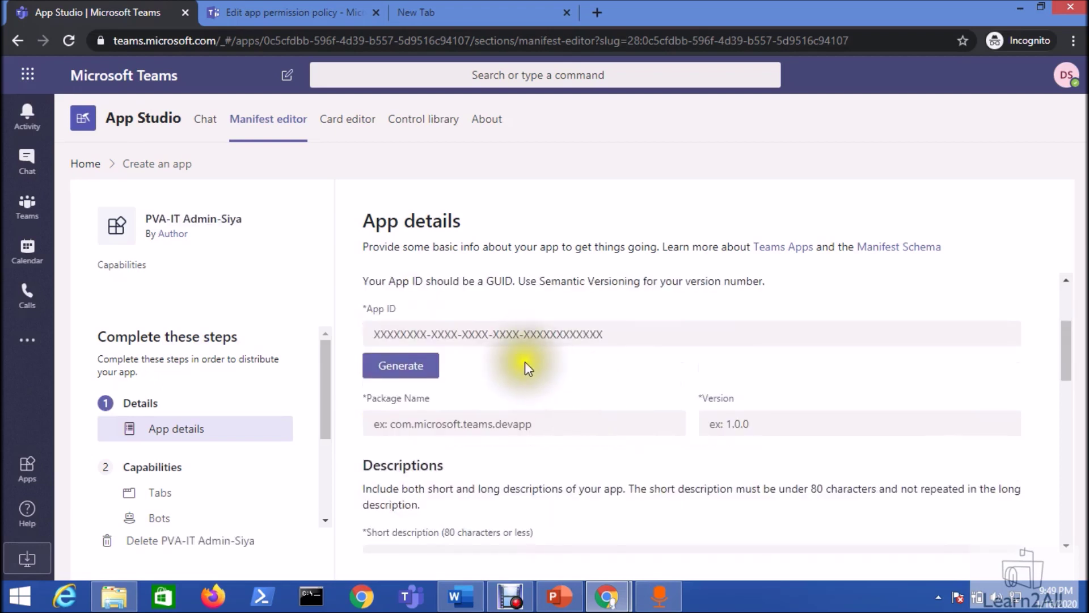
{"action": "left_click", "coordinate": [533, 335]}
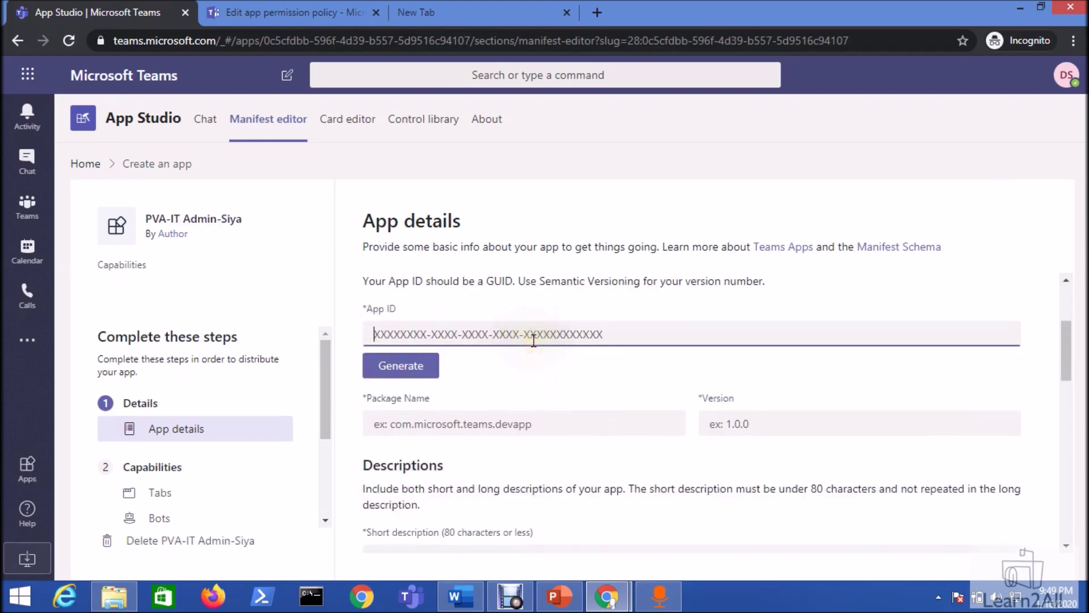
{"action": "left_click", "coordinate": [401, 366]}
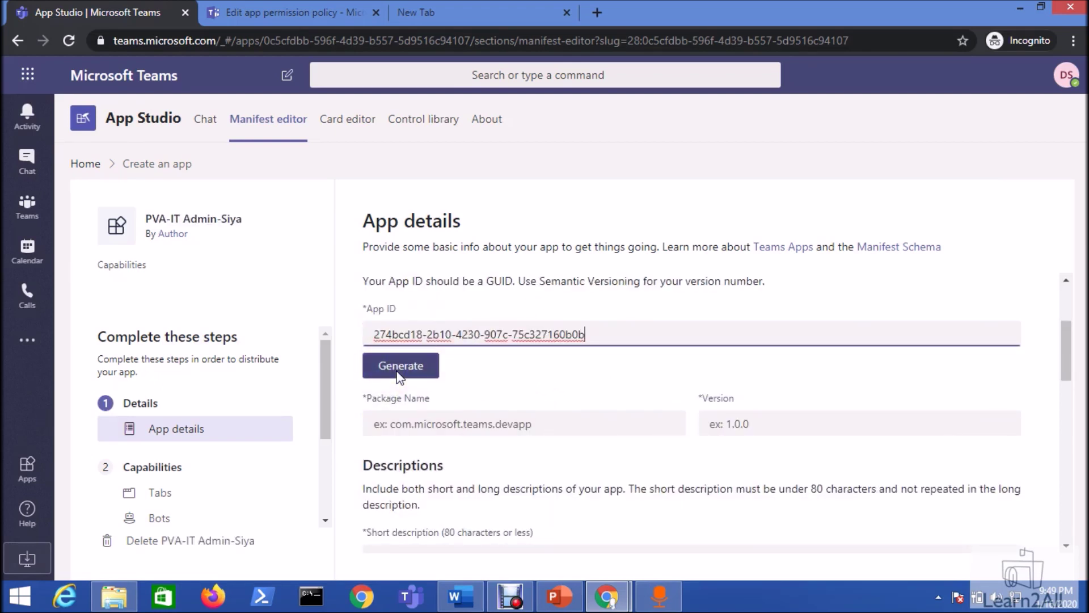
{"action": "left_click", "coordinate": [427, 429]}
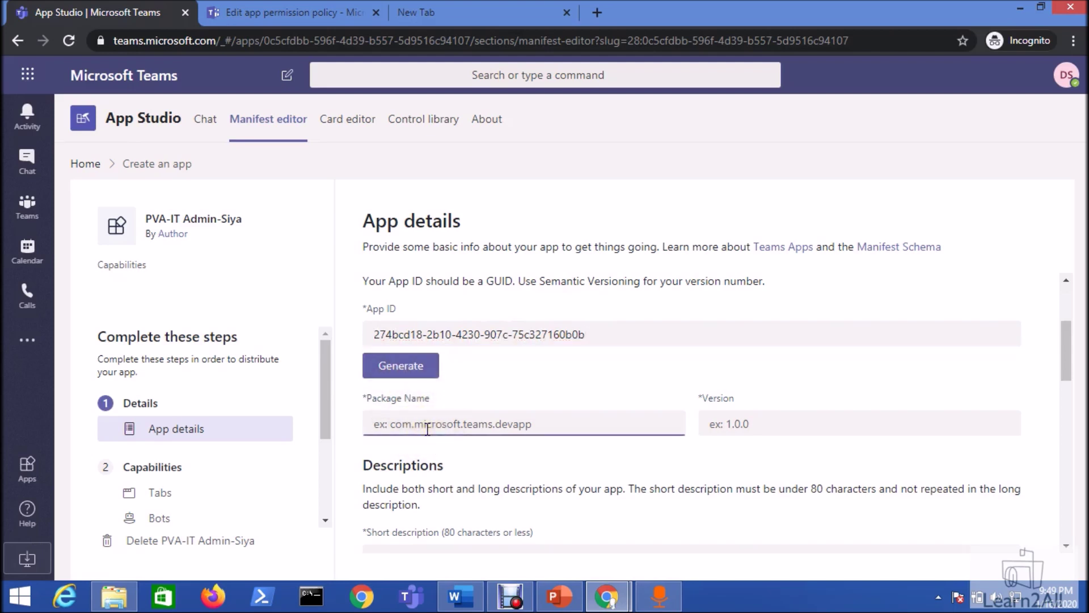
{"action": "type", "text": "PVASiya"}
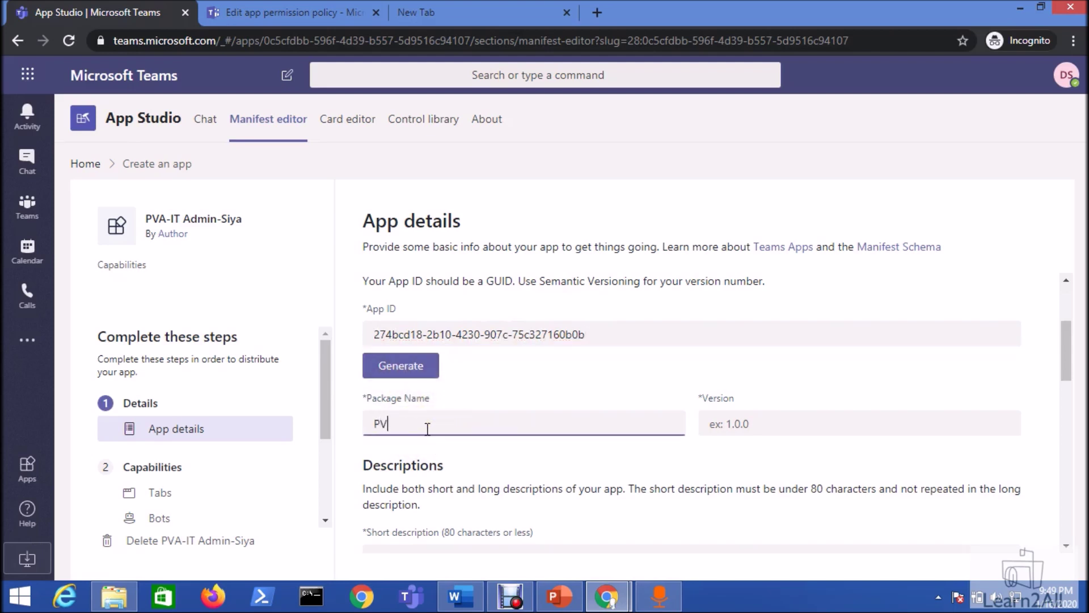
{"action": "key", "text": "Tab"}
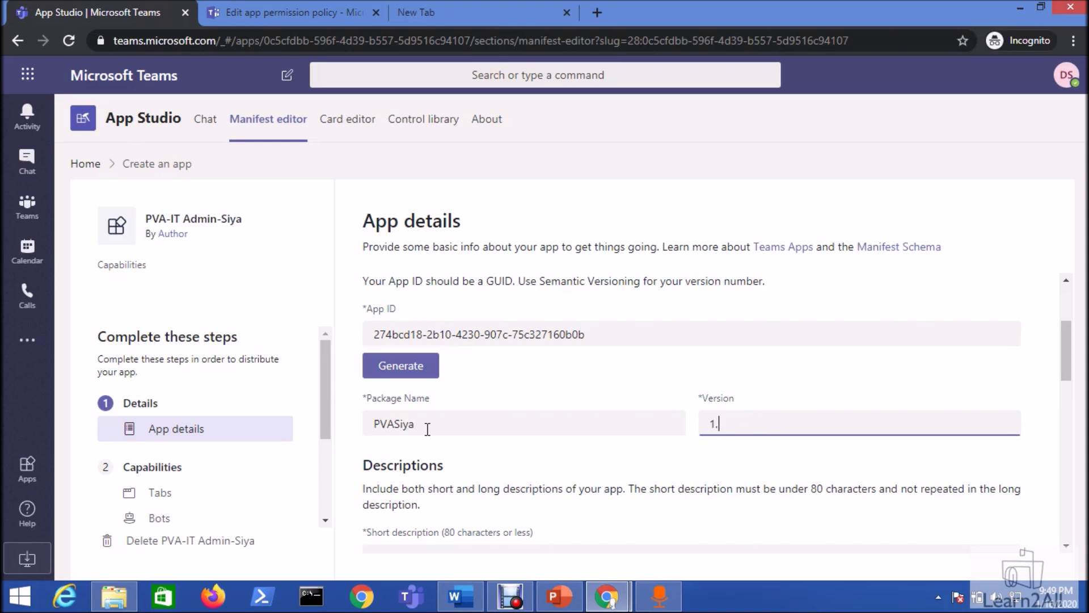
{"action": "left_click", "coordinate": [475, 468]}
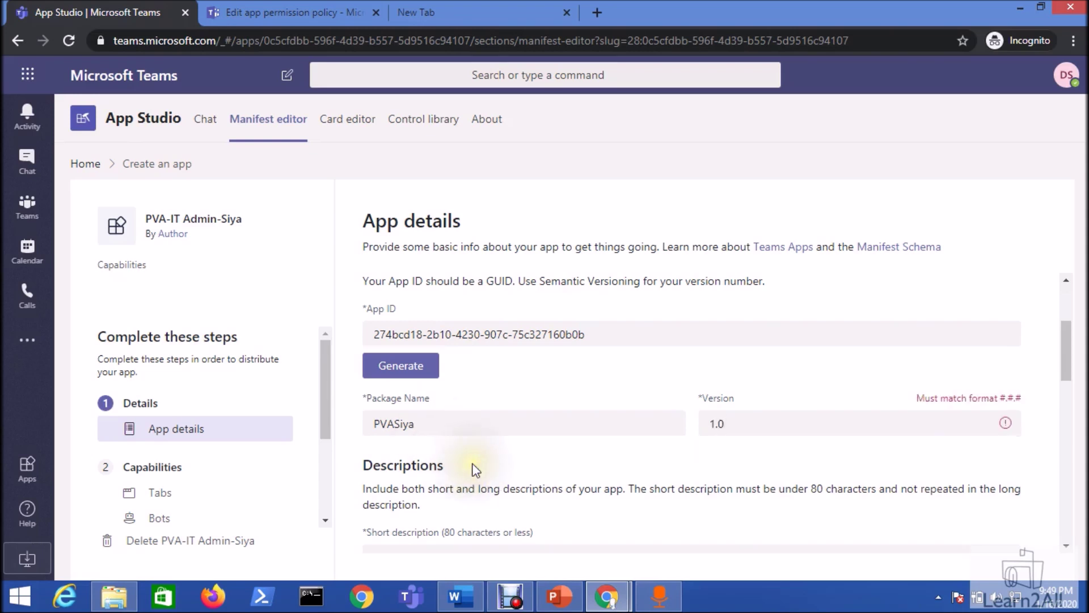
- Set the short description to 'IT Agent' and the long description to 'IT Agent Siya'
{"action": "scroll", "coordinate": [454, 453], "scroll_direction": "down", "scroll_amount": 3}
{"action": "left_click", "coordinate": [486, 399]}
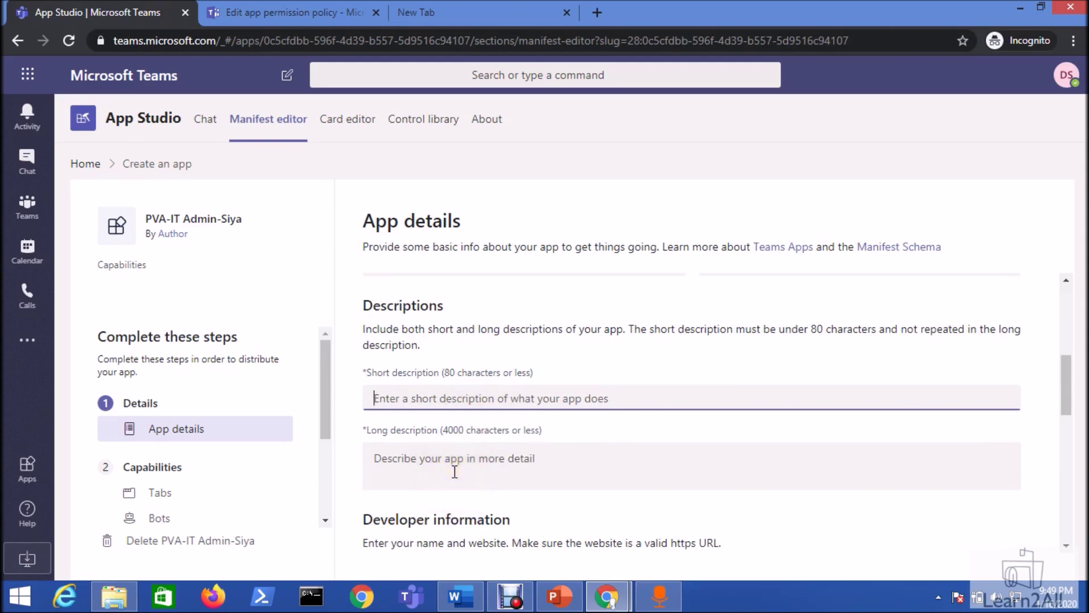
{"action": "left_click", "coordinate": [457, 449]}
{"action": "left_click", "coordinate": [455, 397]}
{"action": "type", "text": "IT Agent"}
{"action": "key", "text": "Tab"}
{"action": "type", "text": "IT Agent Siya"}
- Enter the developer's name and paste google.com as the website URL
{"action": "scroll", "coordinate": [450, 474], "scroll_direction": "down", "scroll_amount": 4}
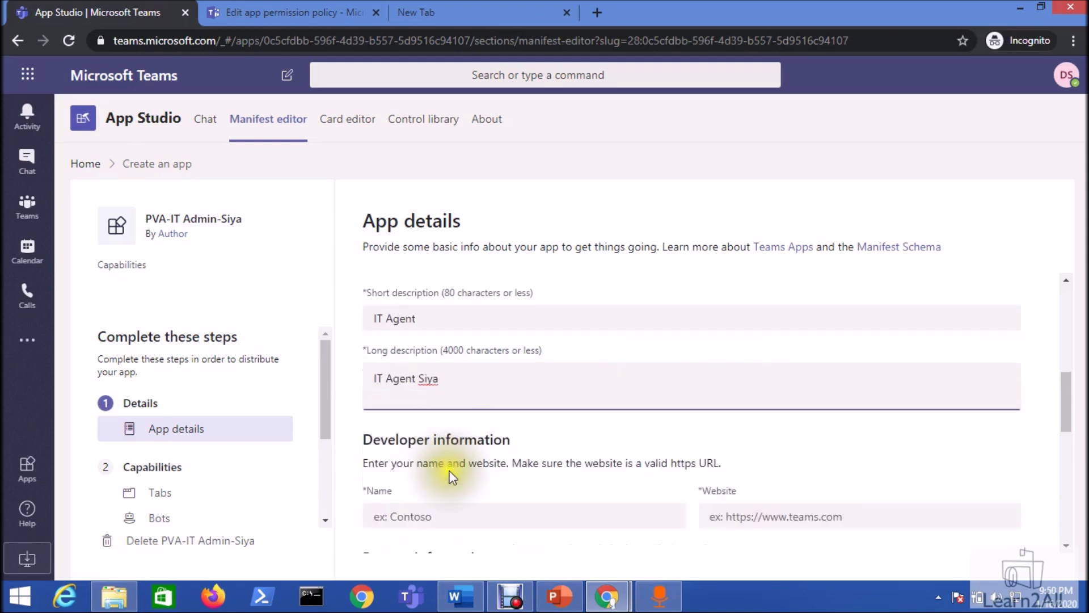
{"action": "left_click", "coordinate": [470, 353]}
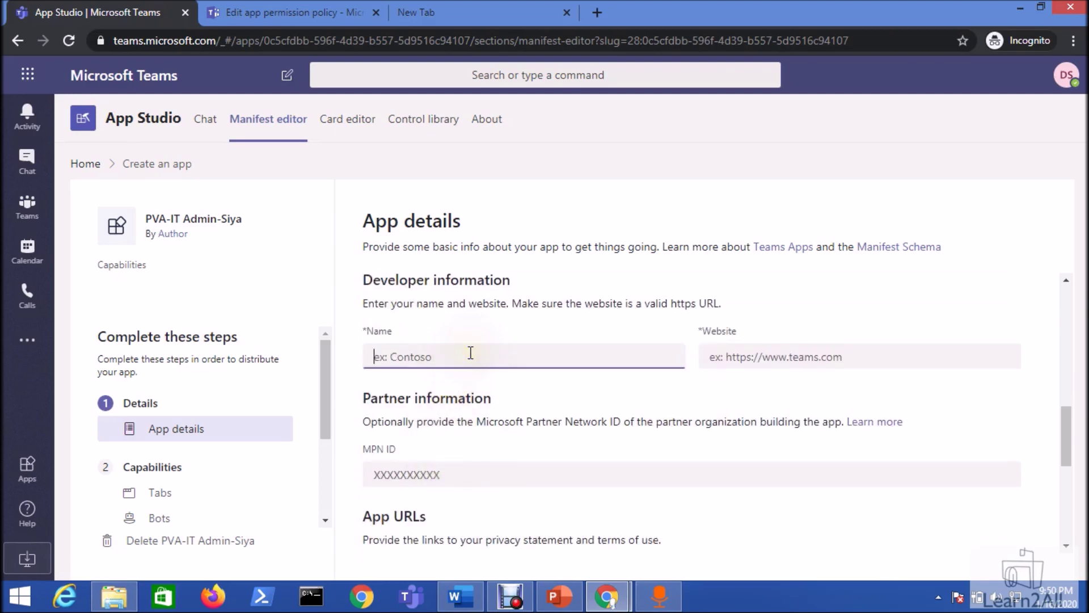
{"action": "key", "text": "Tab"}
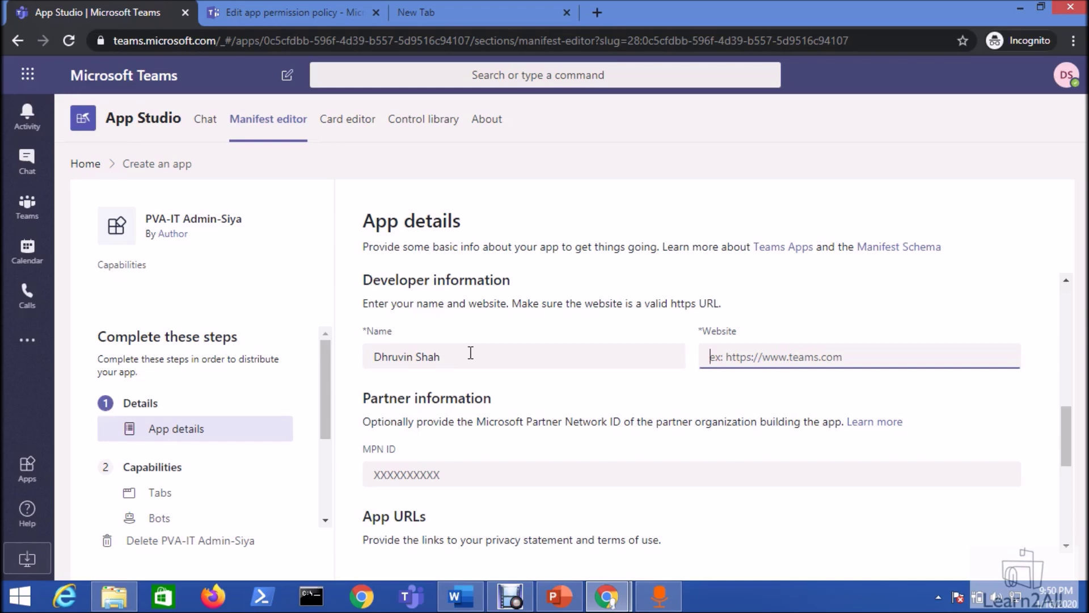
{"action": "key", "text": "Tab"}
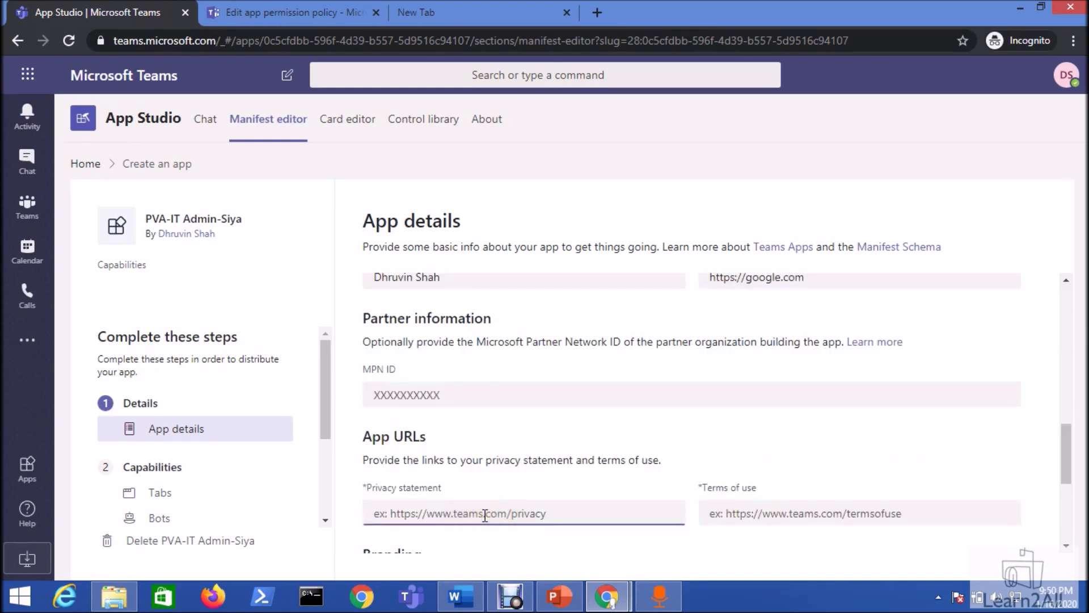
- Use the same google.com URL for the privacy statement and terms of use
{"action": "left_click", "coordinate": [462, 515]}
{"action": "left_click", "coordinate": [823, 275]}
{"action": "key", "text": "ctrl+a"}
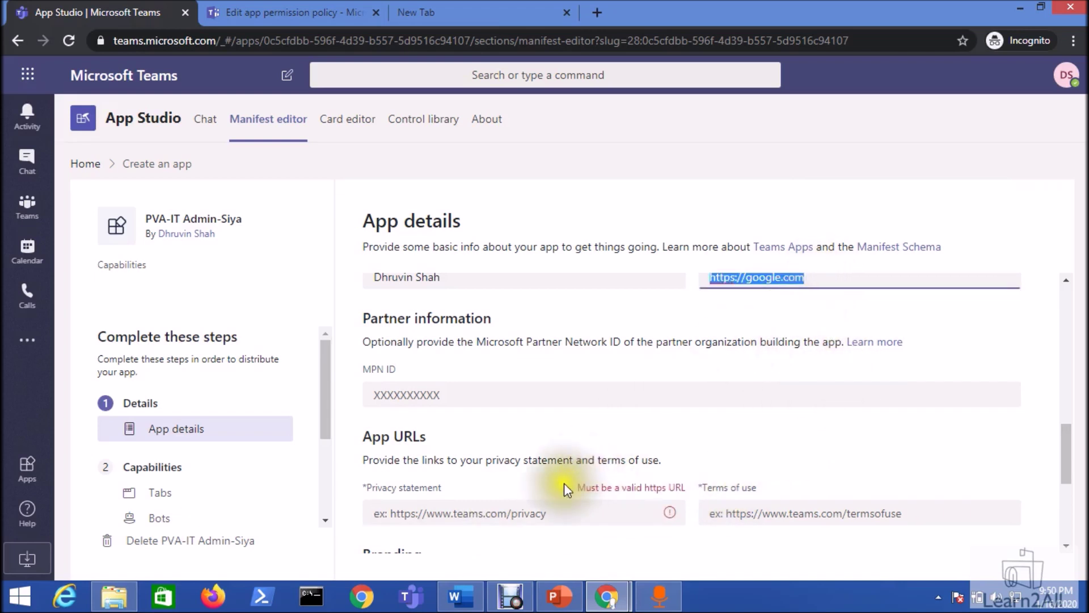
{"action": "left_click", "coordinate": [557, 515]}
{"action": "key", "text": "ctrl+v"}
{"action": "key", "text": "Tab"}
{"action": "key", "text": "ctrl+v"}
{"action": "scroll", "coordinate": [456, 463], "scroll_direction": "down", "scroll_amount": 3}
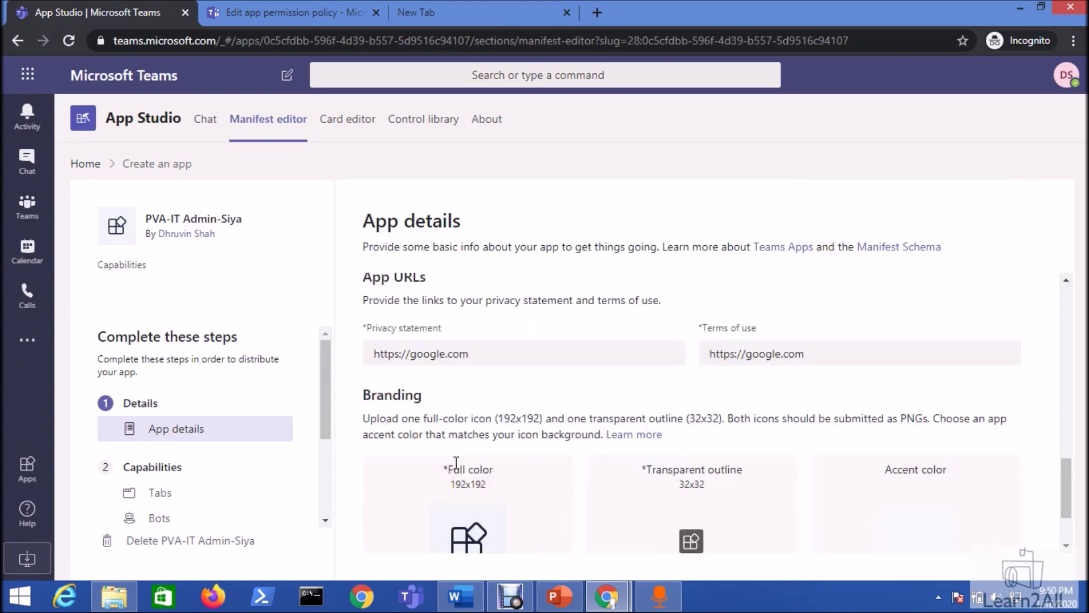
{"action": "scroll", "coordinate": [454, 463], "scroll_direction": "down", "scroll_amount": 2}
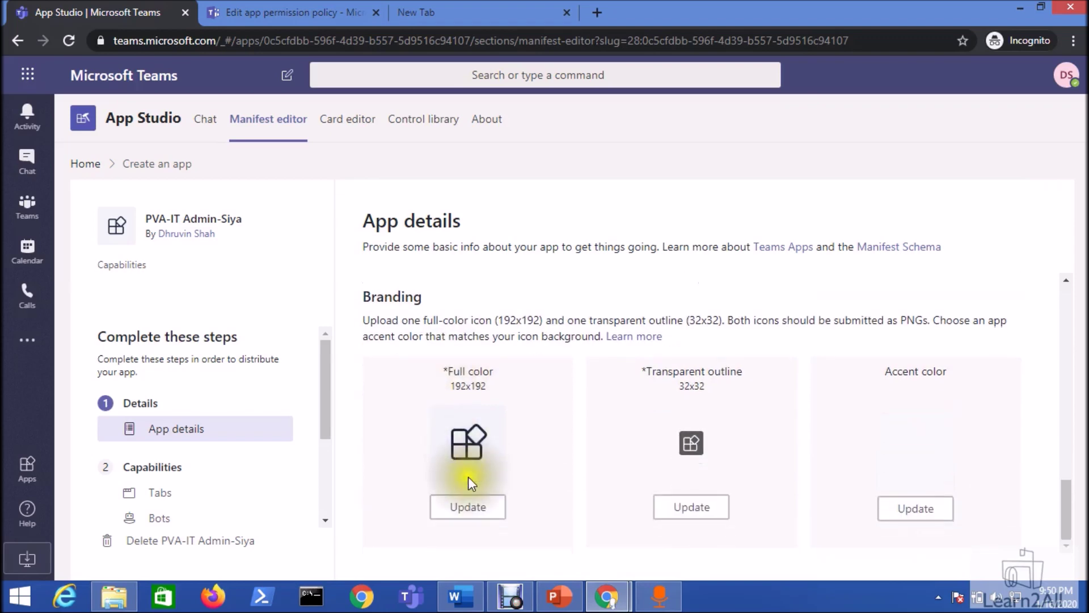
{"action": "left_click", "coordinate": [469, 507]}
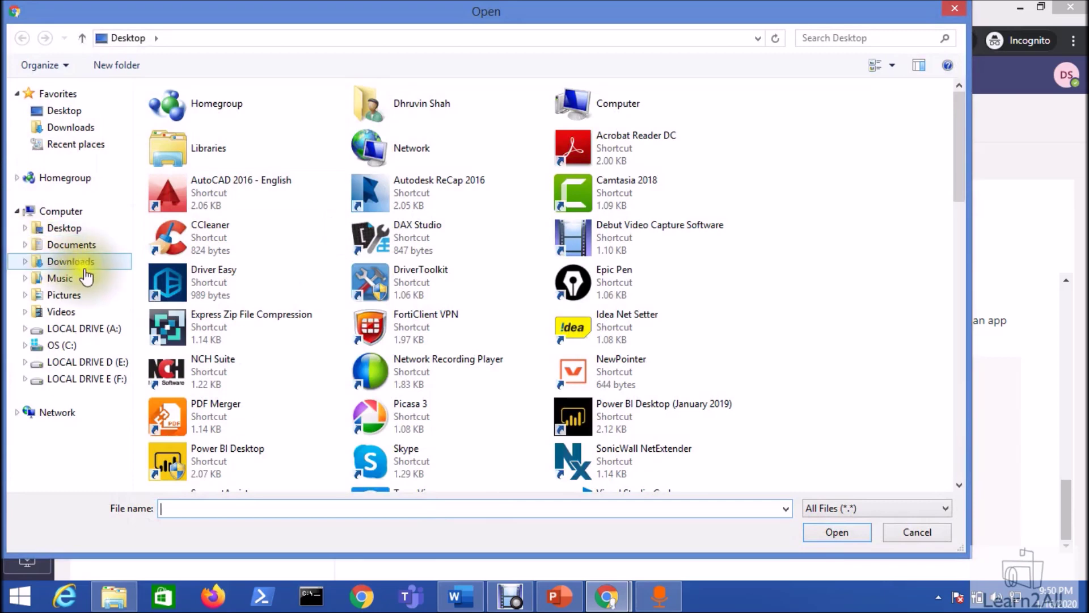
- Use Power-Virtual-Agents.jpg from Downloads as the full-colour icon and save dark green #267938 as accent colour
{"action": "left_click", "coordinate": [80, 262]}
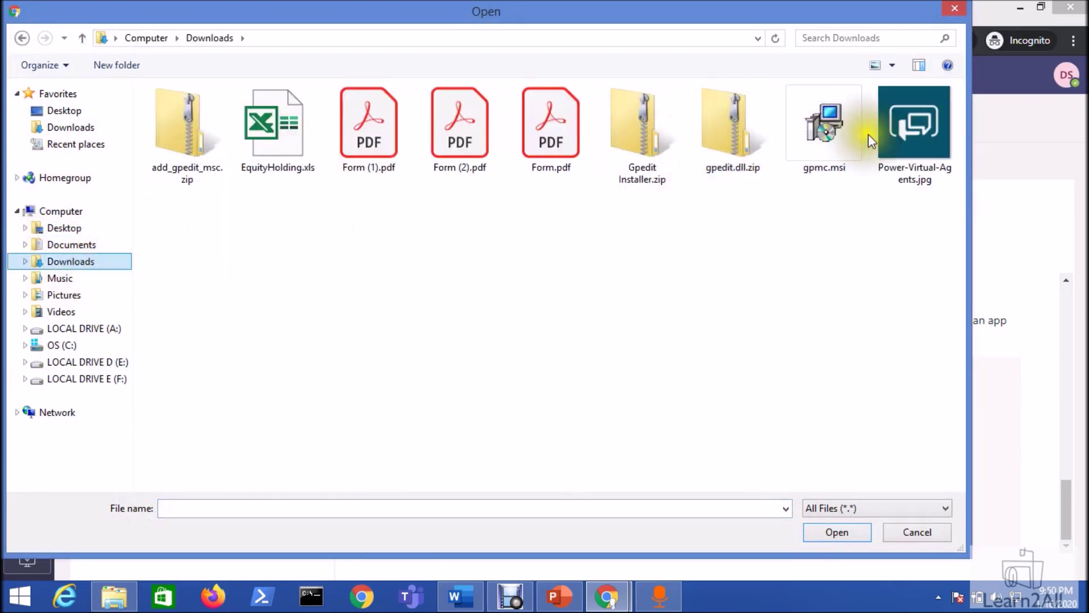
{"action": "double_click", "coordinate": [892, 134]}
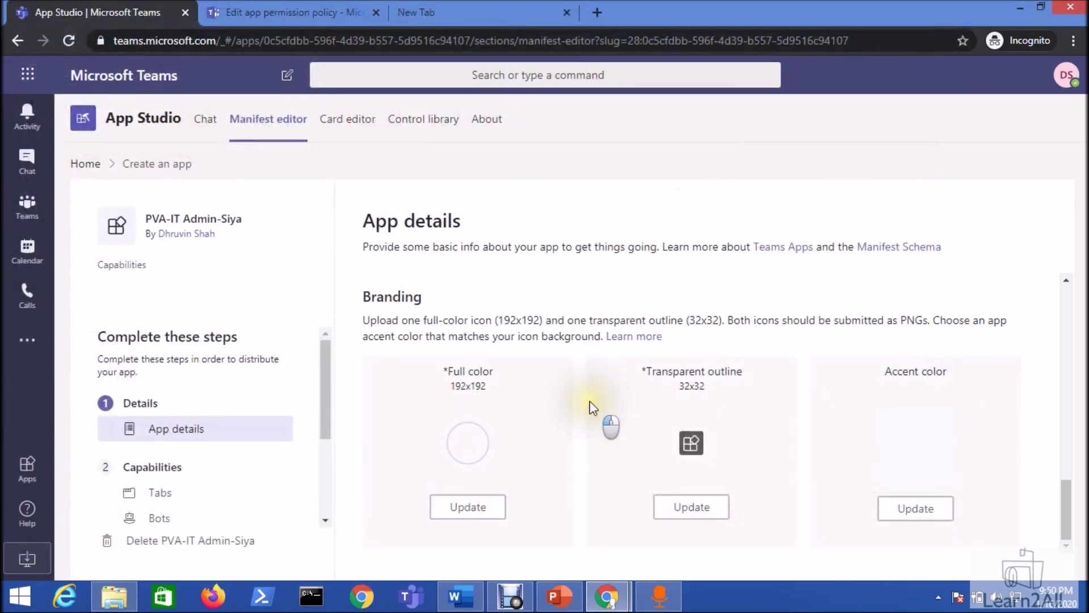
{"action": "left_click", "coordinate": [920, 514]}
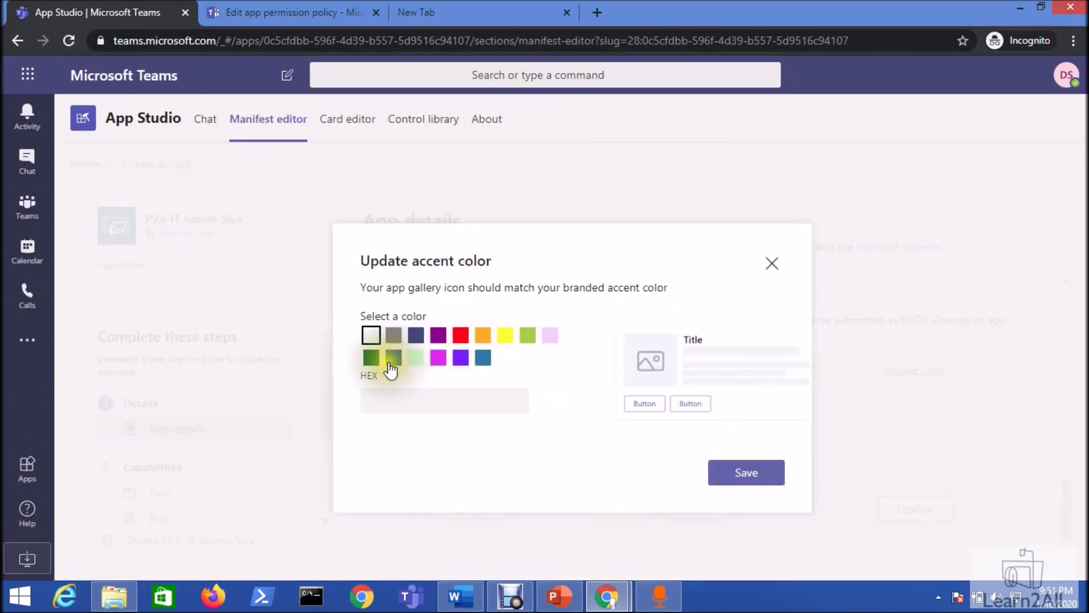
{"action": "left_click", "coordinate": [369, 362]}
{"action": "left_click", "coordinate": [752, 473]}
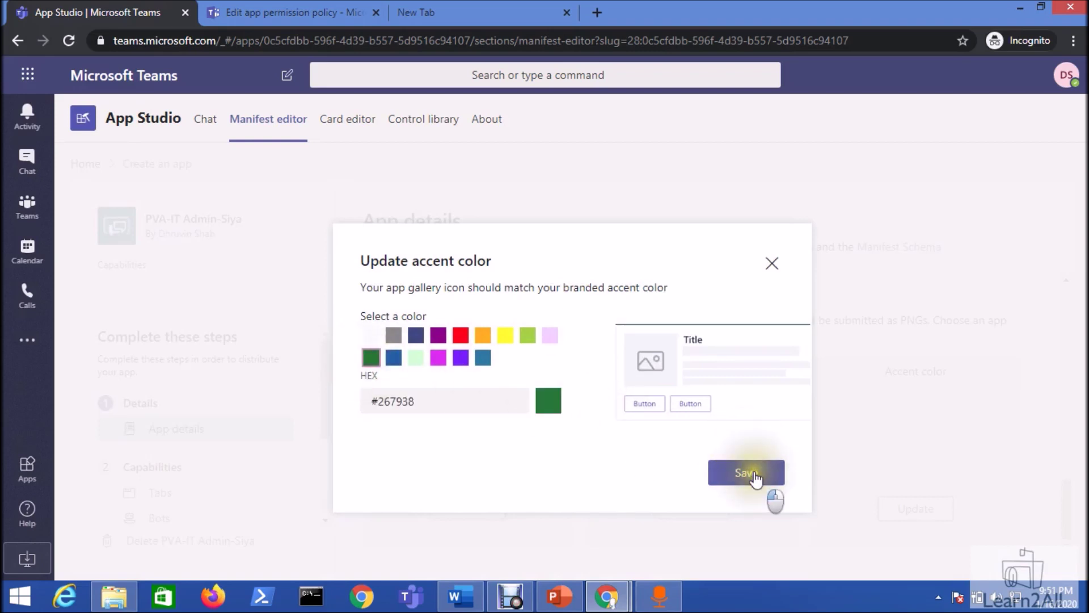
- Start an existing-bot setup named PVA-Siya under Capabilities > Bots, then bring up Power Virtual Agents
{"action": "left_click", "coordinate": [171, 520]}
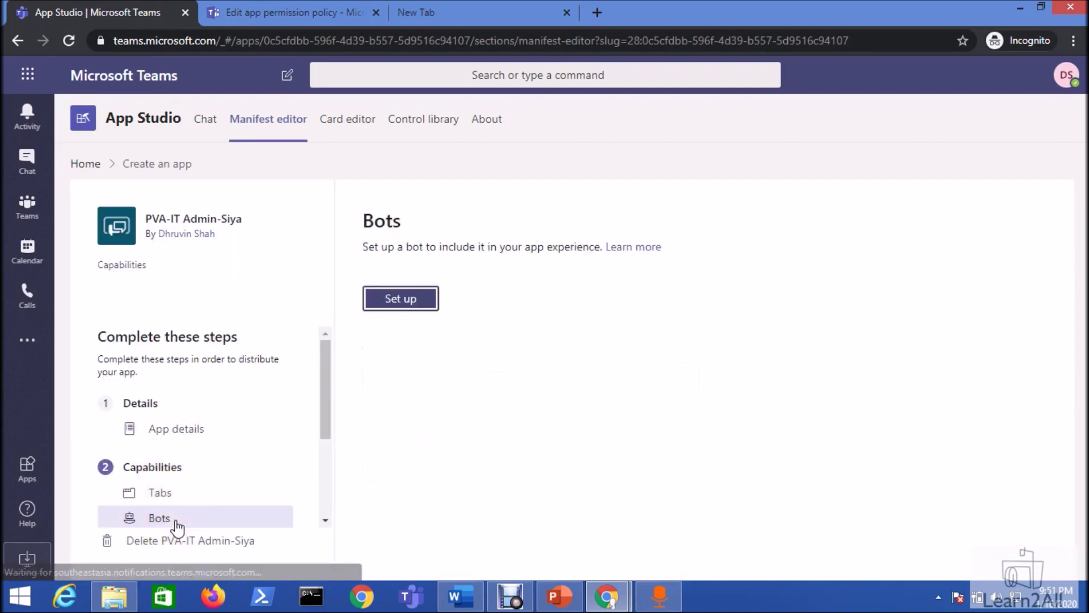
{"action": "left_click", "coordinate": [429, 302]}
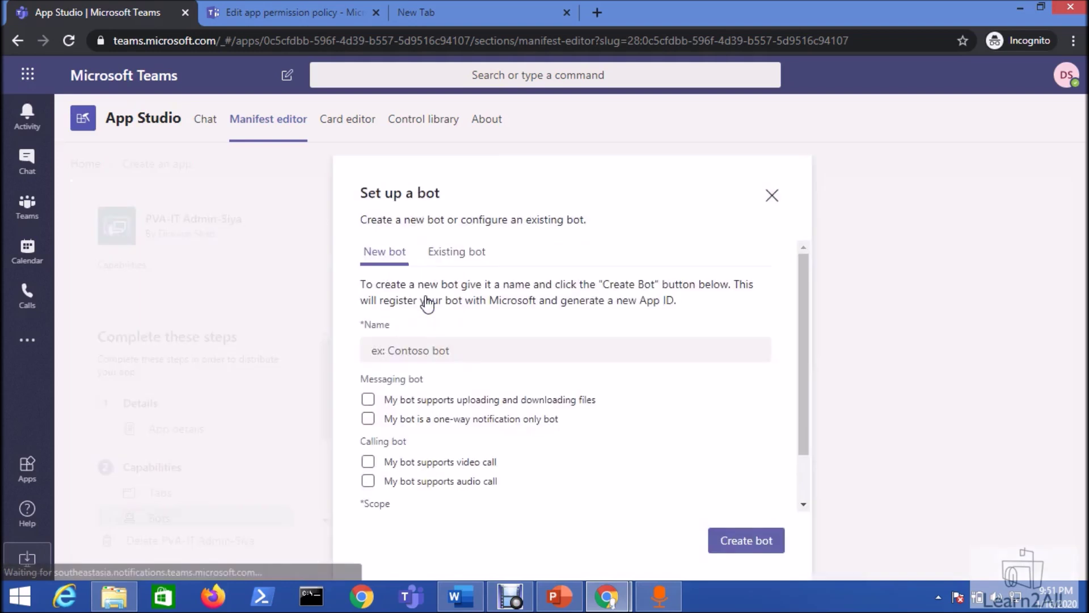
{"action": "left_click", "coordinate": [453, 261]}
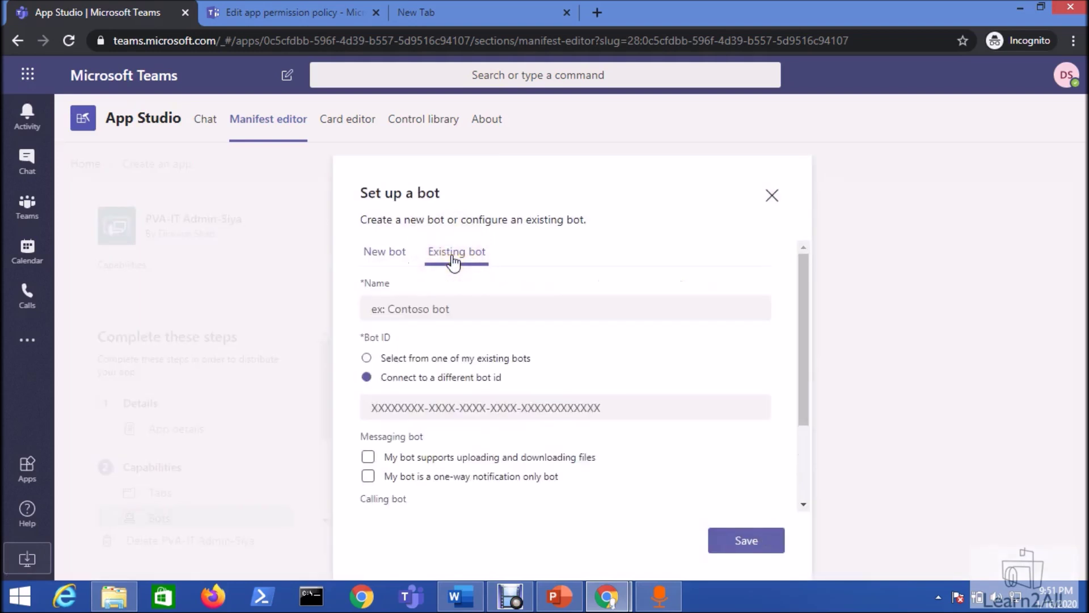
{"action": "left_click", "coordinate": [421, 311]}
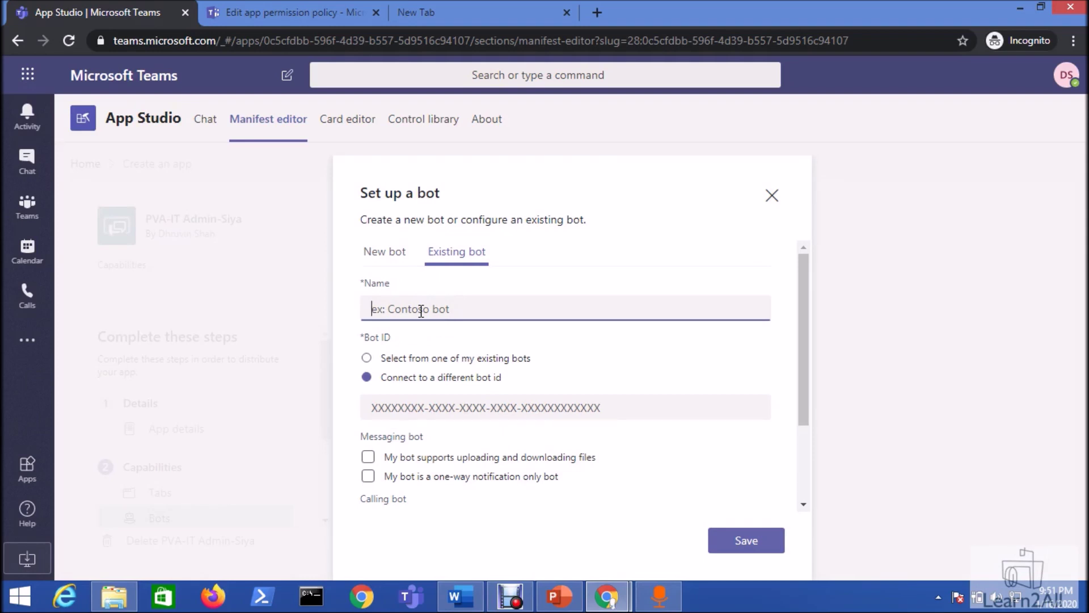
{"action": "type", "text": "PVA-Siya"}
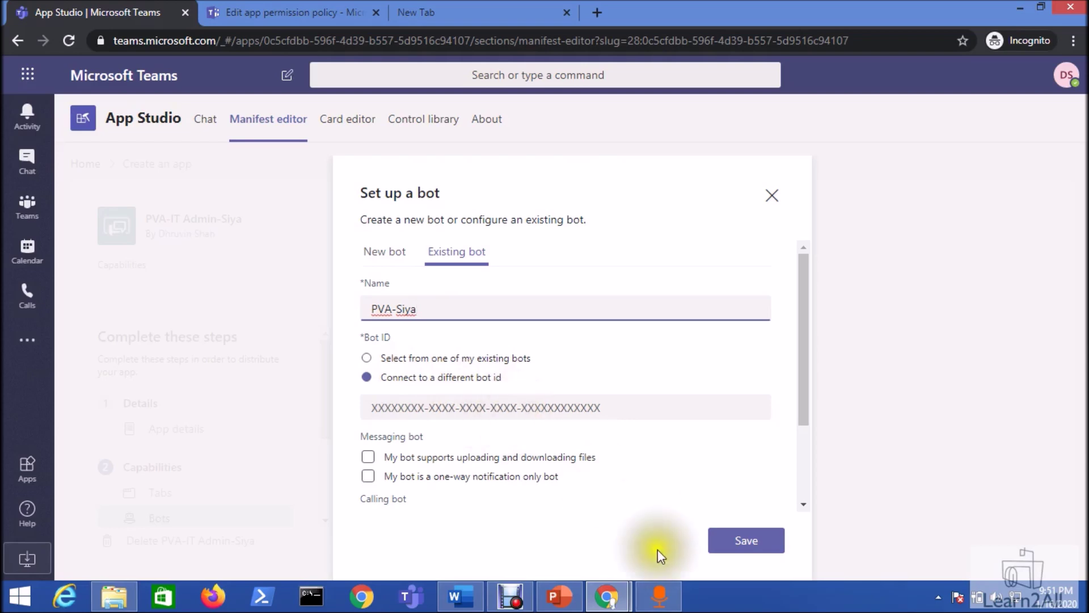
{"action": "left_click", "coordinate": [607, 596]}
{"action": "left_click", "coordinate": [561, 545]}
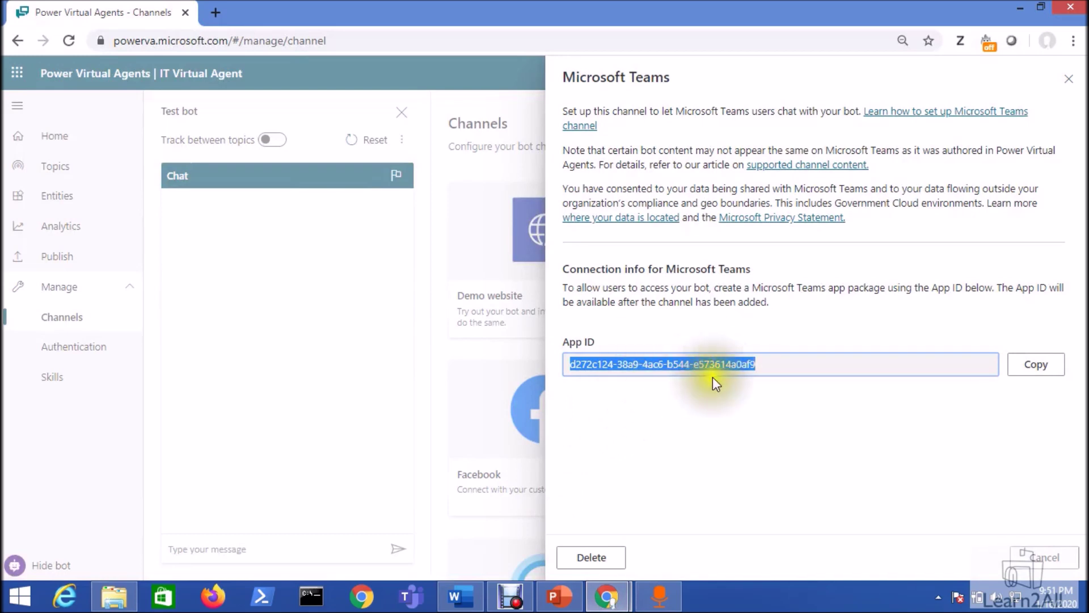
- Copy the Teams channel App ID and return to the App Studio bot setup window
{"action": "left_click", "coordinate": [1058, 377]}
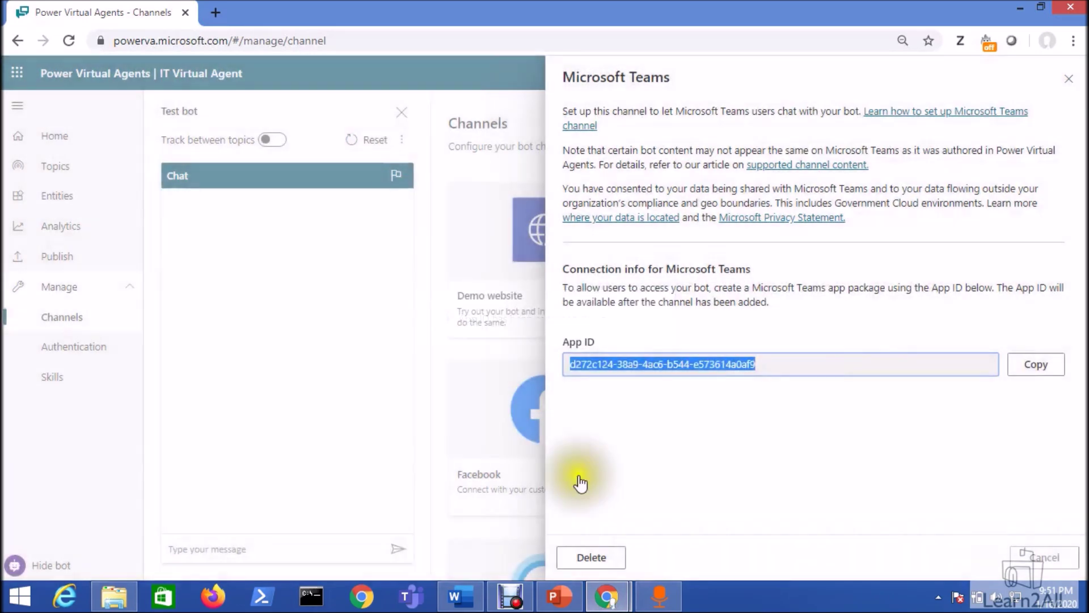
{"action": "key", "text": "F10"}
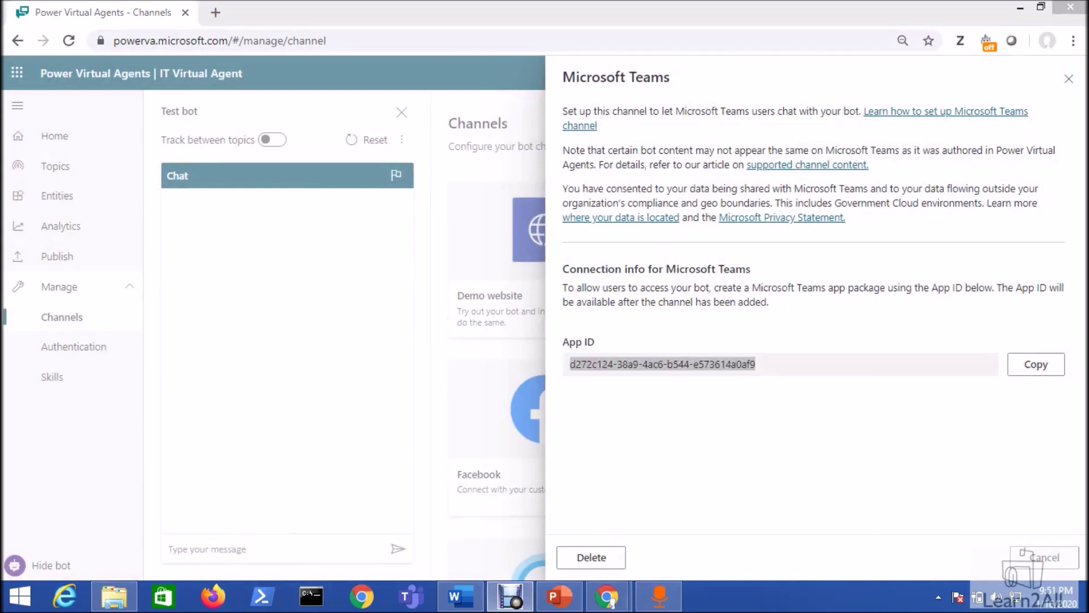
{"action": "mouse_move", "coordinate": [614, 600]}
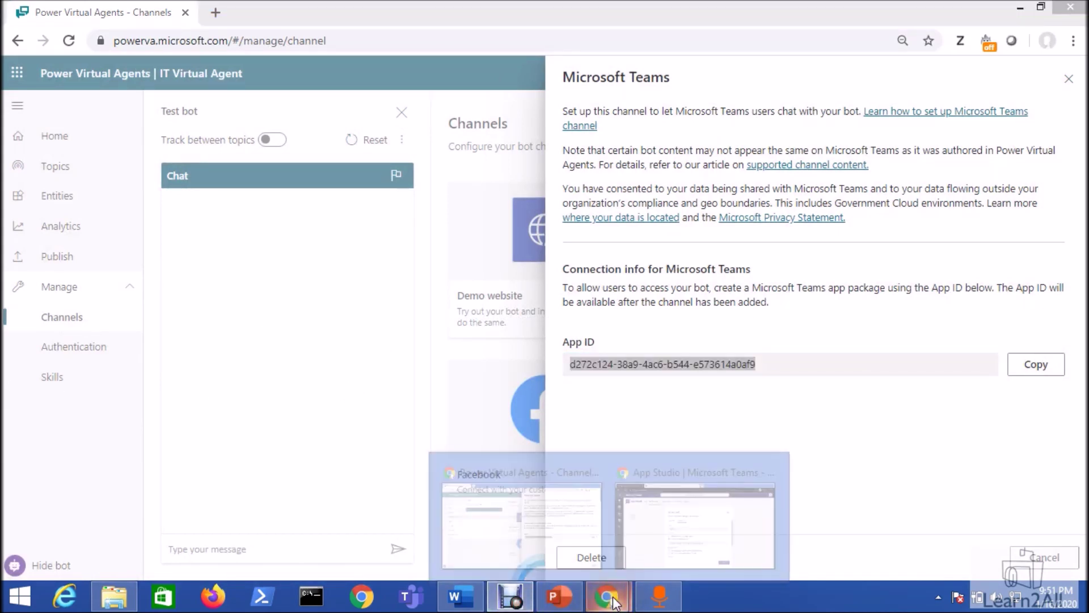
{"action": "left_click", "coordinate": [652, 550]}
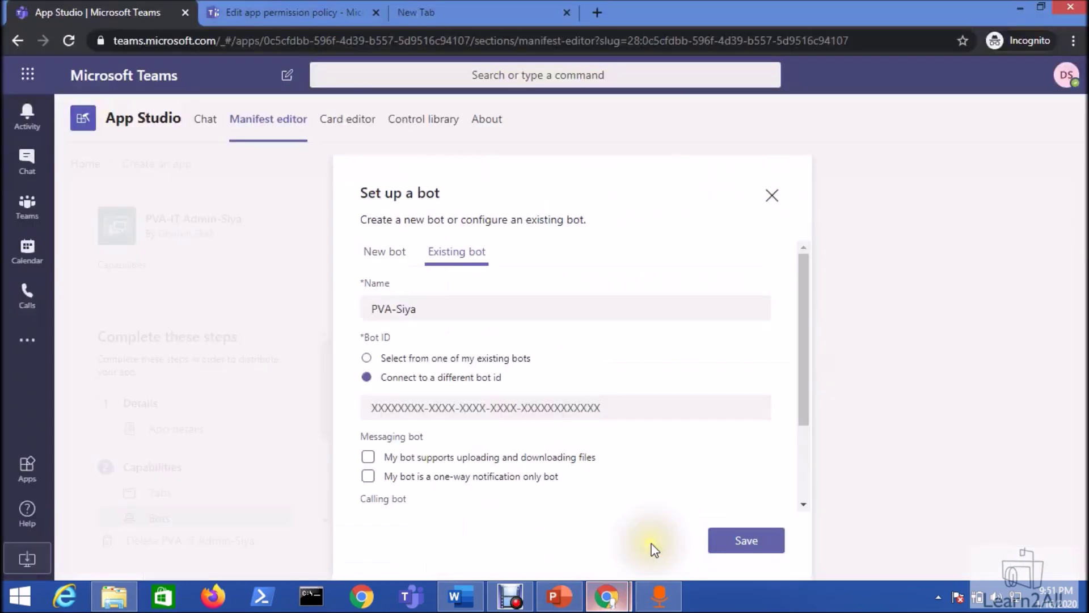
- Paste the App ID as the Bot ID, tick Personal and Team scopes, and save
{"action": "left_click", "coordinate": [470, 405]}
{"action": "right_click", "coordinate": [464, 406]}
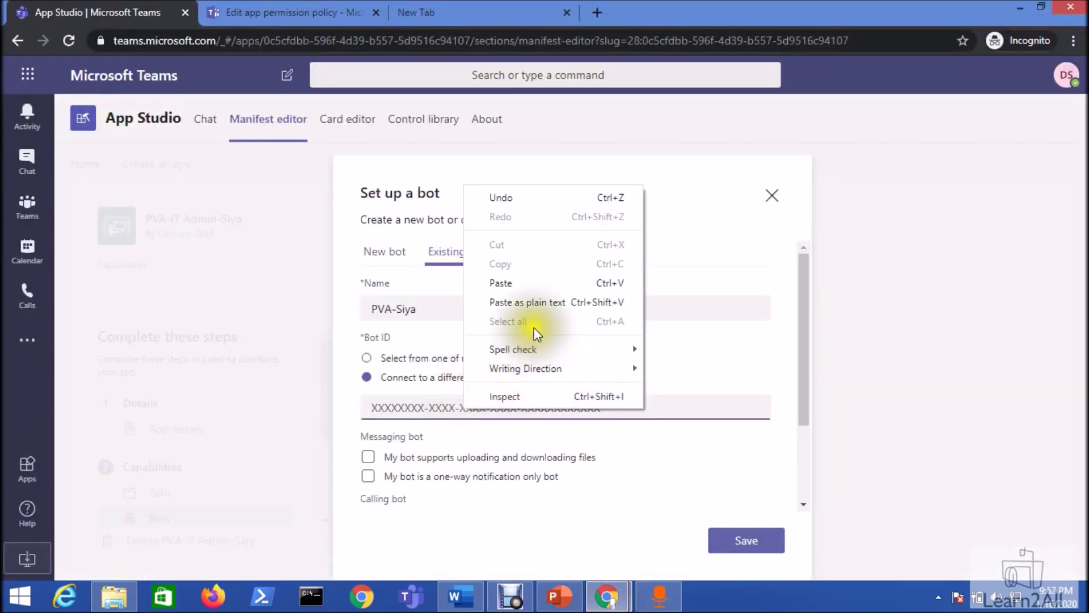
{"action": "left_click", "coordinate": [529, 284]}
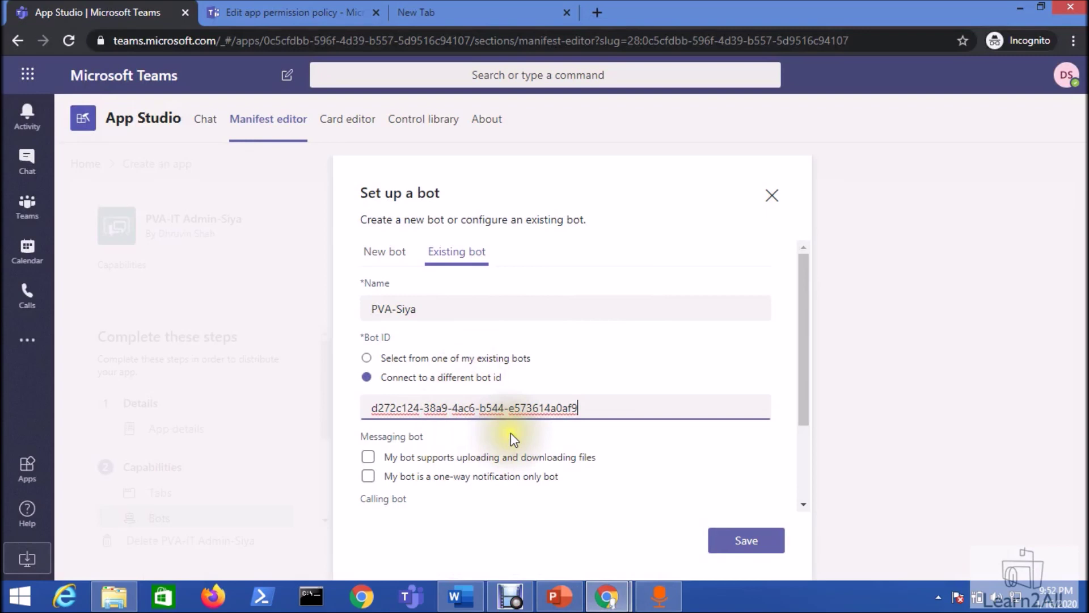
{"action": "left_click", "coordinate": [538, 434]}
{"action": "scroll", "coordinate": [538, 434], "scroll_direction": "down", "scroll_amount": 2}
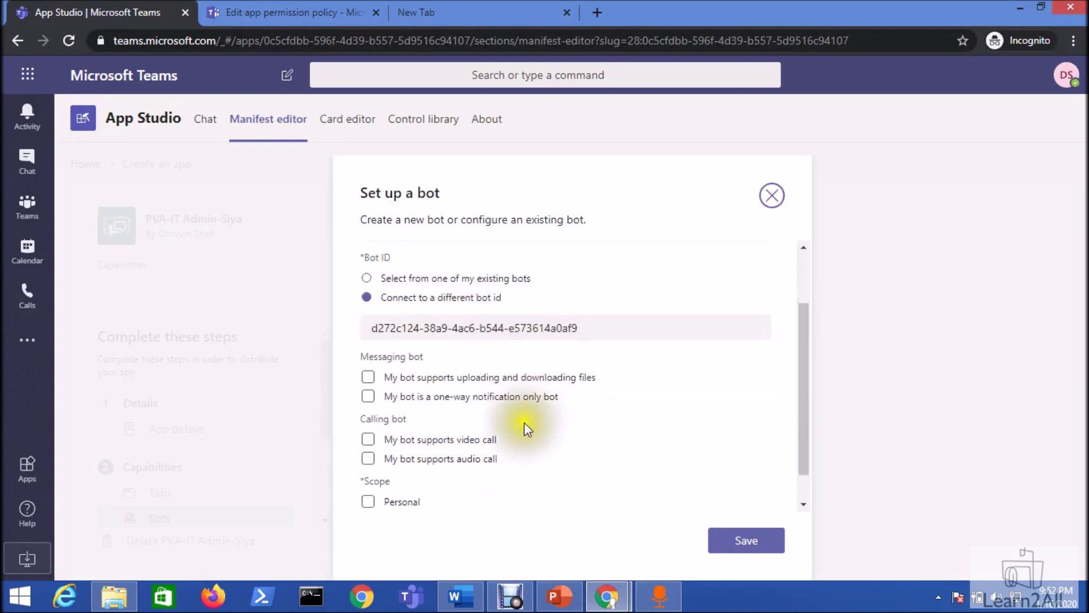
{"action": "scroll", "coordinate": [423, 396], "scroll_direction": "down", "scroll_amount": 1}
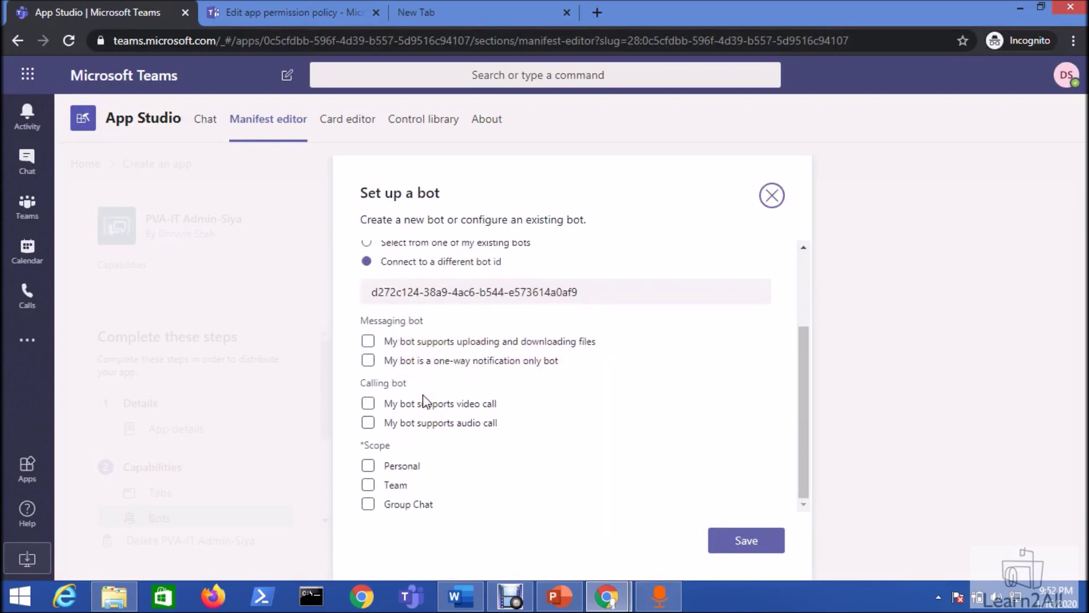
{"action": "left_click", "coordinate": [370, 473]}
{"action": "left_click", "coordinate": [370, 485]}
{"action": "left_click", "coordinate": [741, 546]}
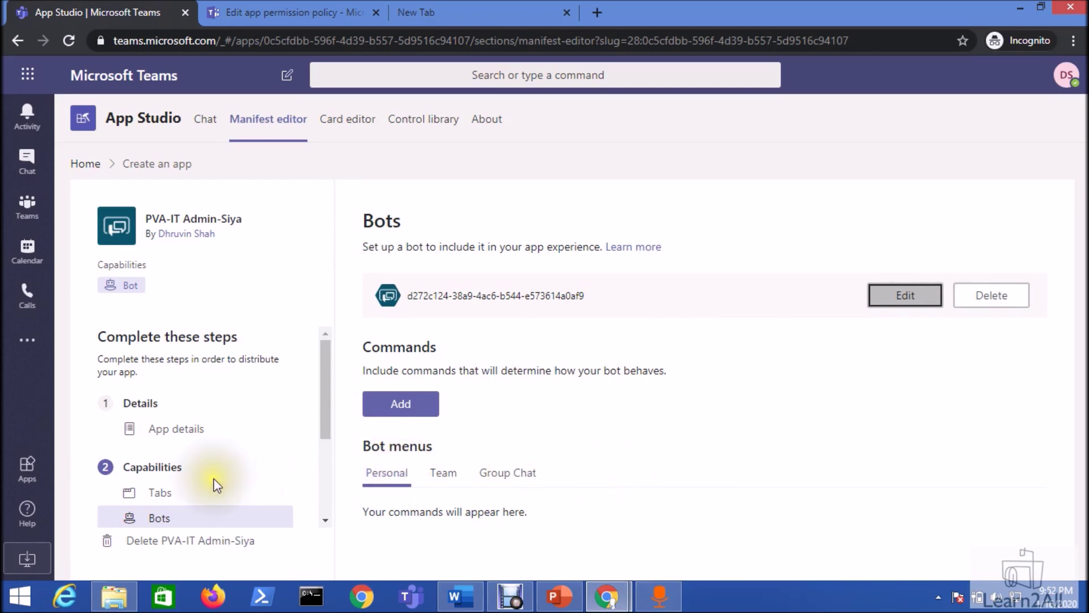
{"action": "scroll", "coordinate": [216, 485], "scroll_direction": "down", "scroll_amount": 3}
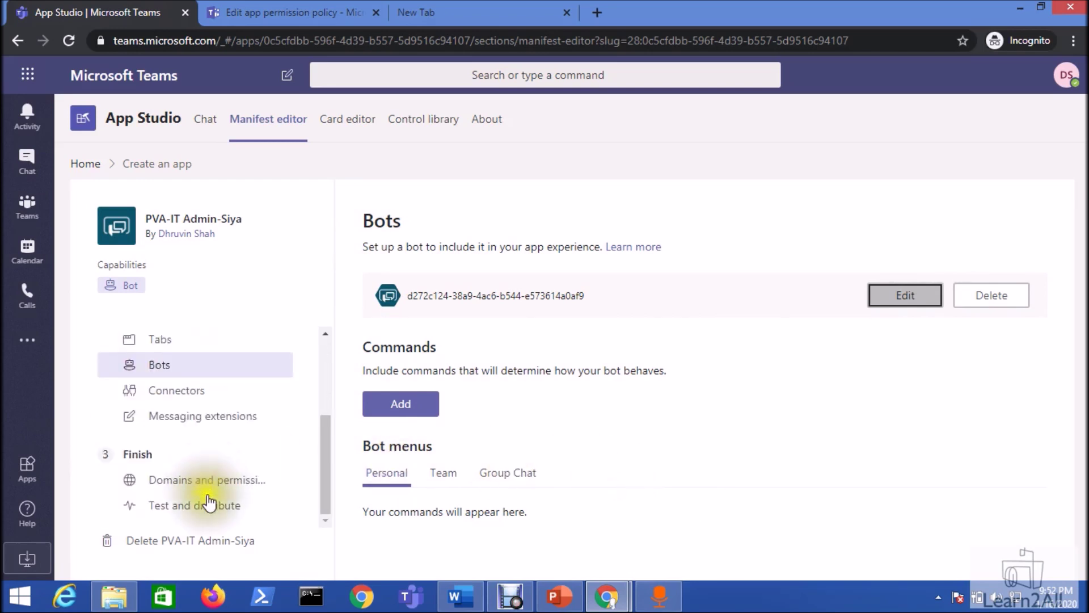
- Install the PVA-IT Admin-Siya app from Test and distribute using Add to a team
{"action": "left_click", "coordinate": [211, 512]}
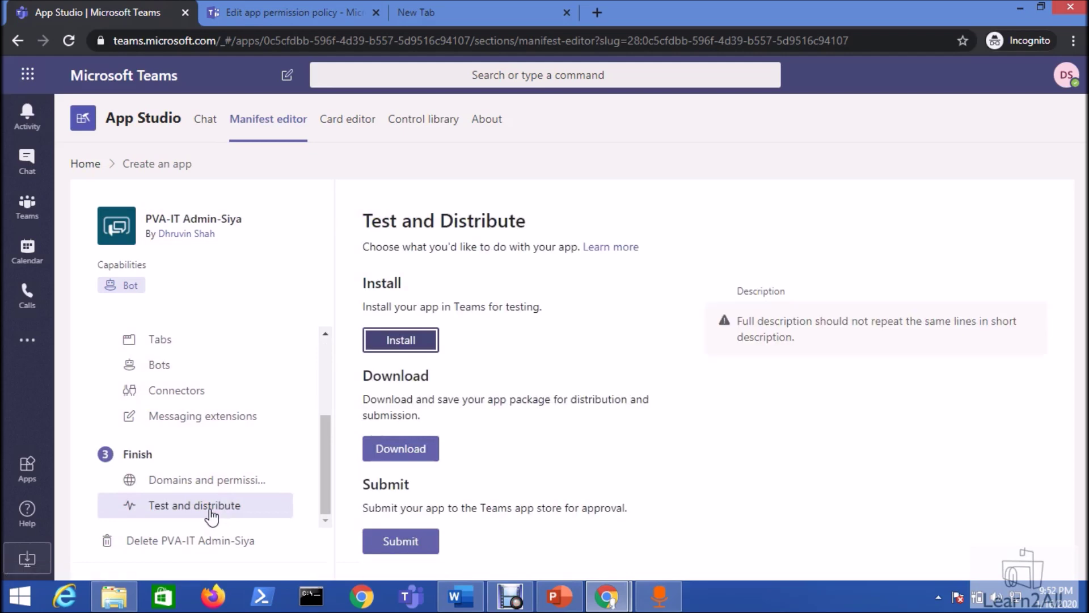
{"action": "left_click", "coordinate": [416, 356]}
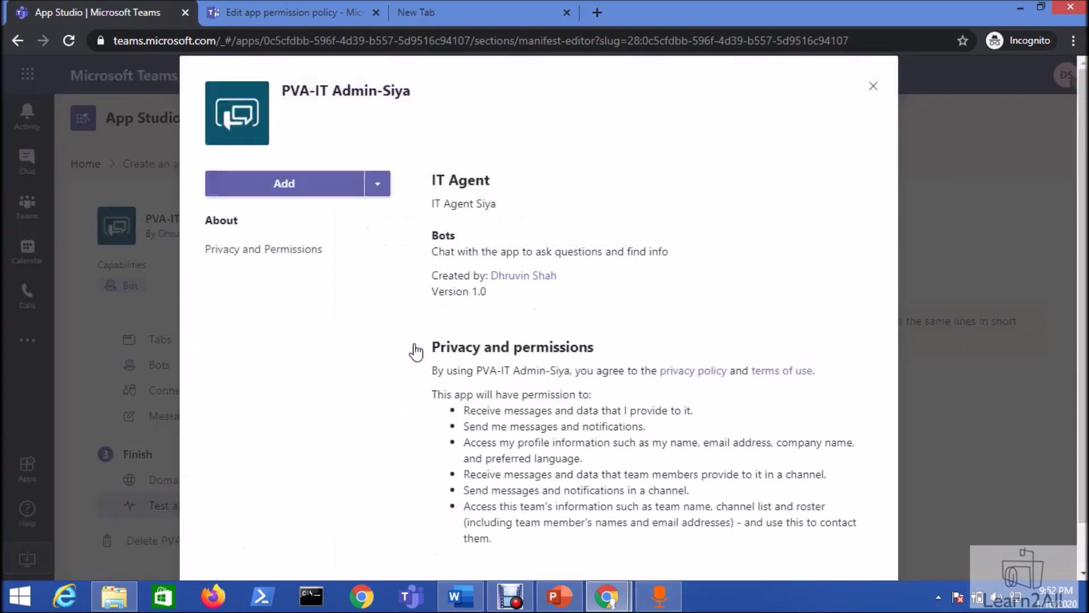
{"action": "left_click", "coordinate": [377, 184]}
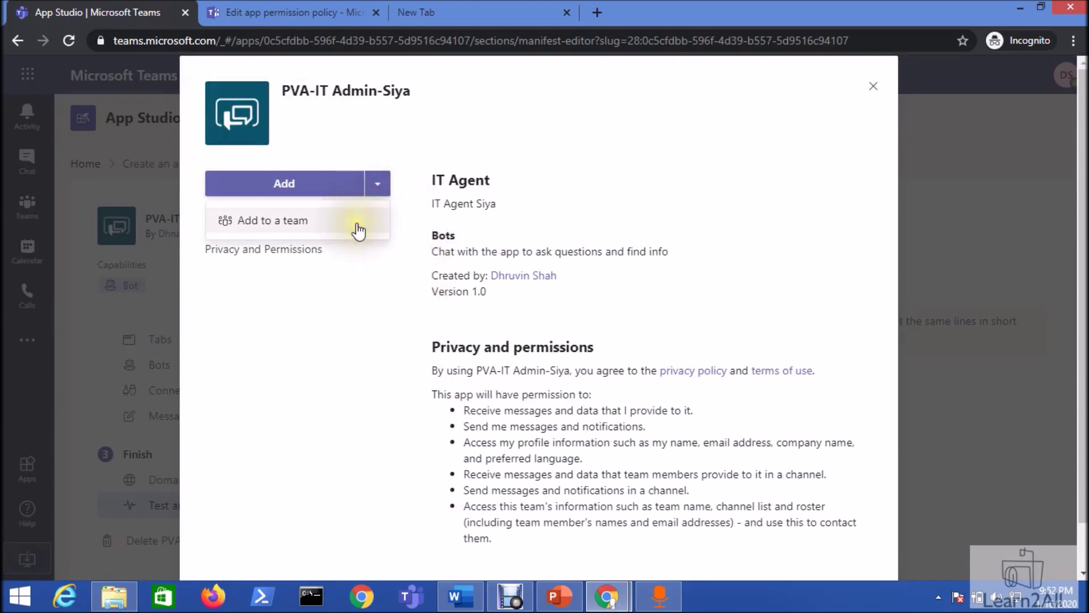
{"action": "left_click", "coordinate": [345, 227]}
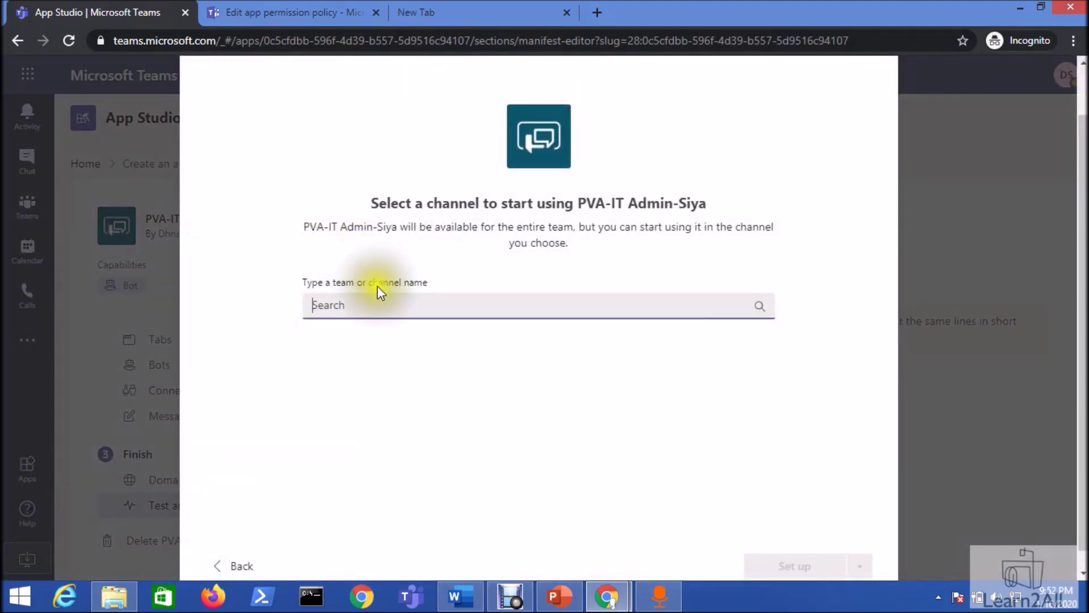
- Set up the bot in Blogs > PVA - Chatbot Deployment (searched via 'pv') and open its conversation
{"action": "left_click", "coordinate": [381, 308]}
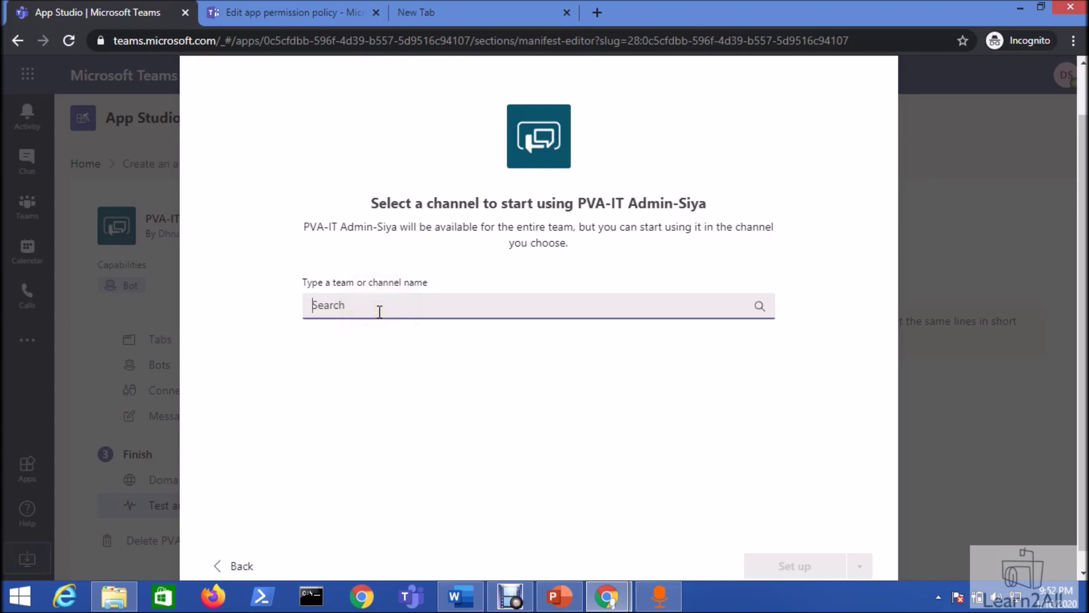
{"action": "left_click", "coordinate": [380, 311]}
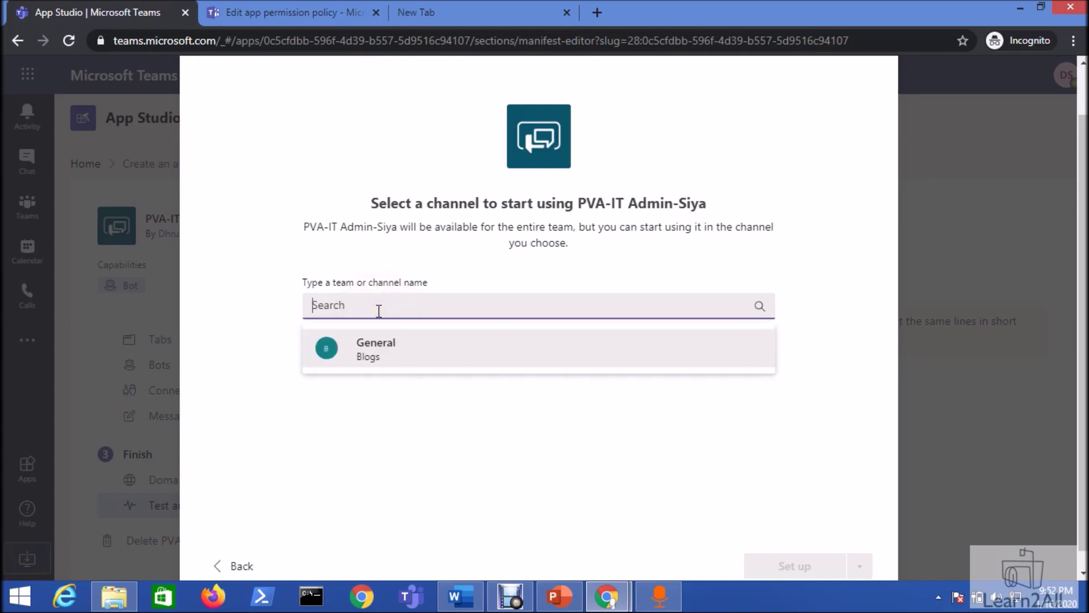
{"action": "left_click", "coordinate": [380, 309]}
{"action": "type", "text": "pv"}
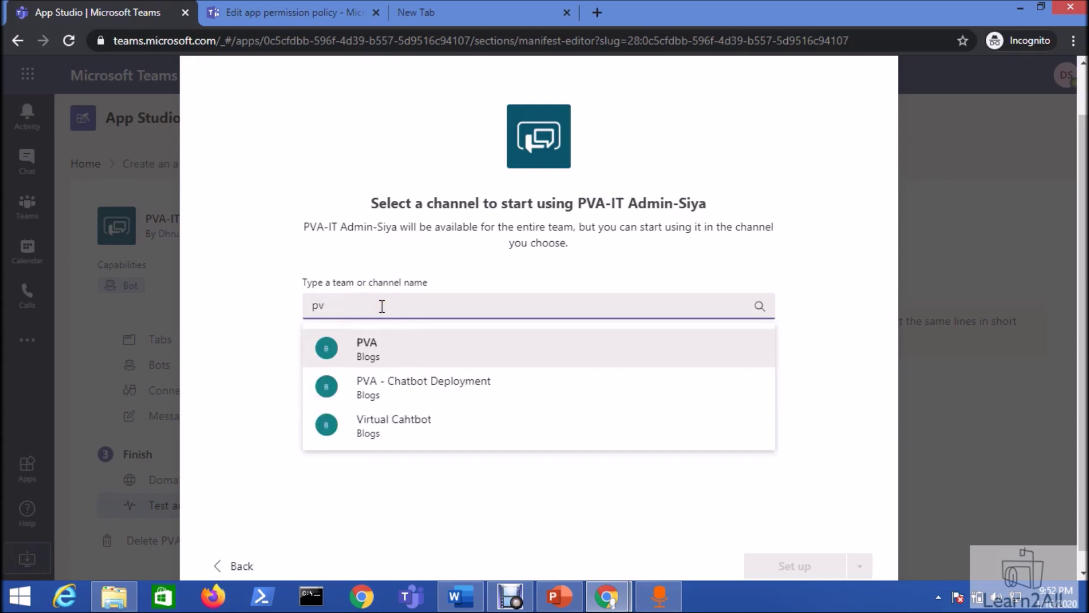
{"action": "left_click", "coordinate": [397, 389]}
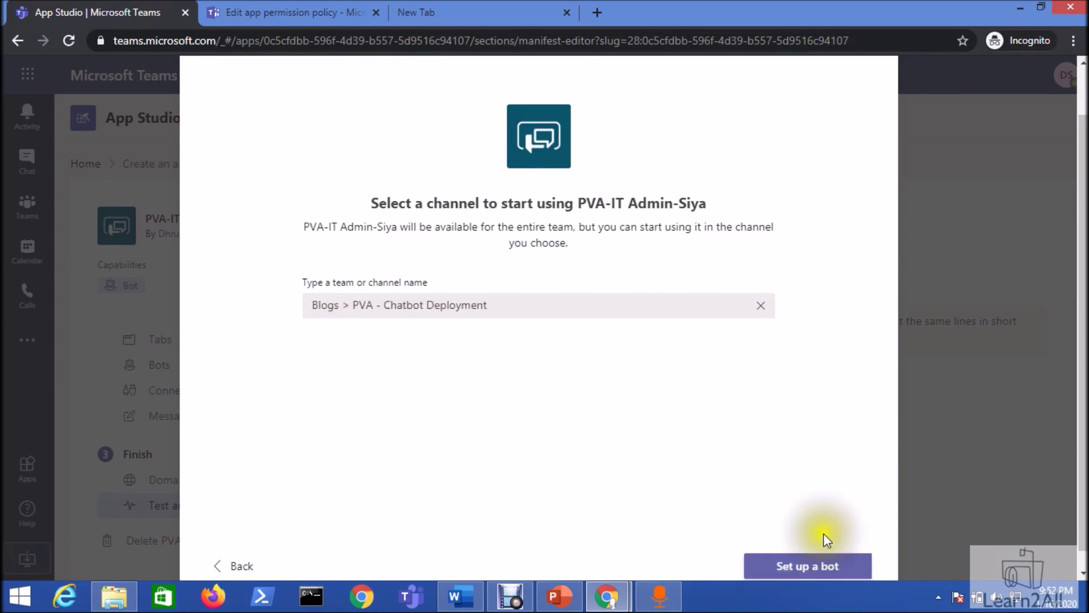
{"action": "left_click", "coordinate": [799, 577]}
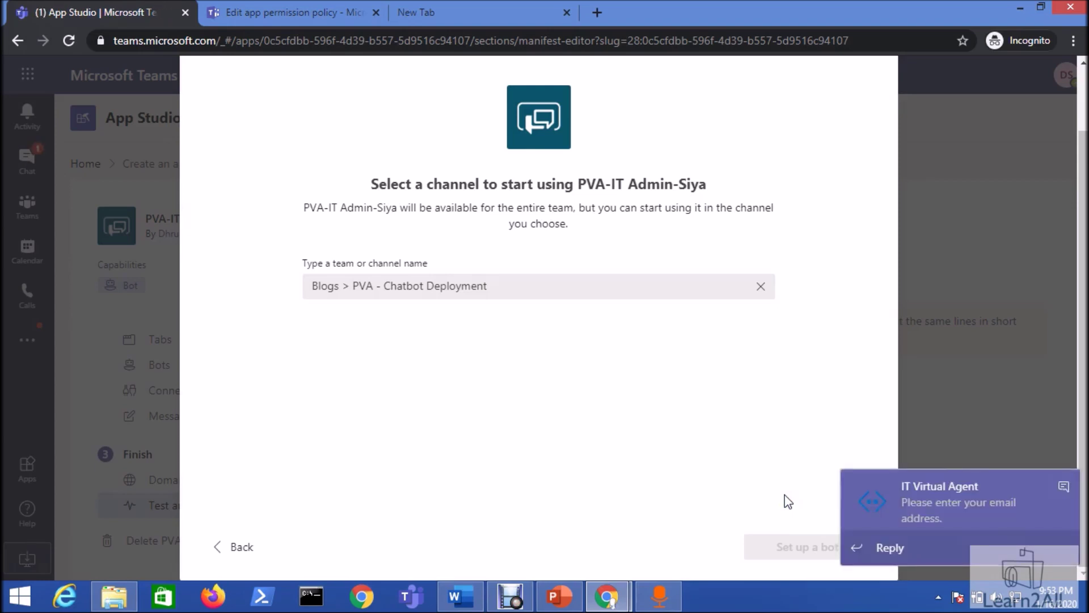
{"action": "left_click", "coordinate": [932, 509]}
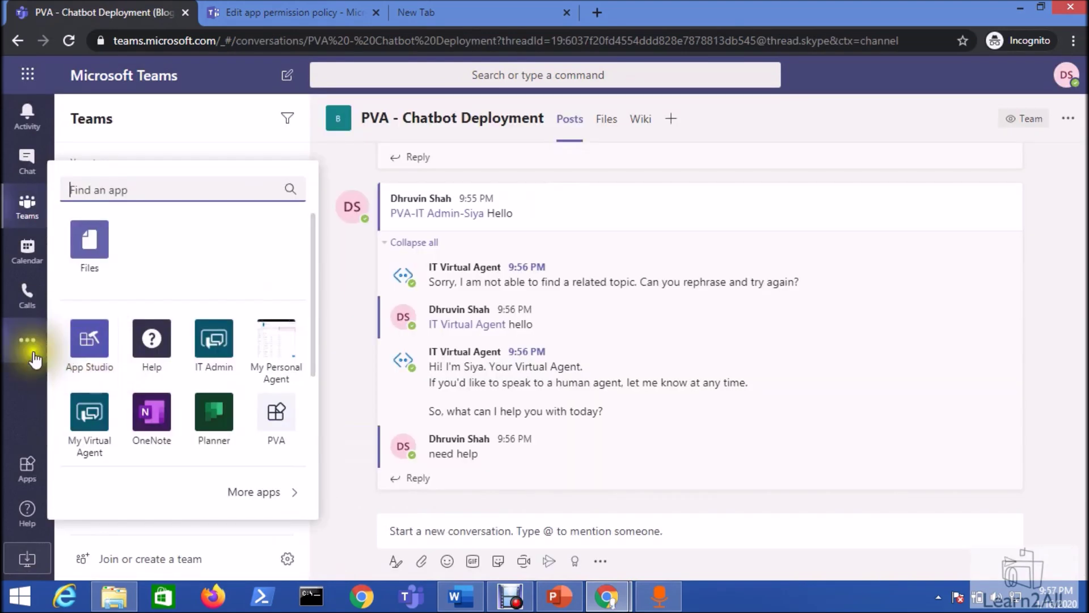
- Scroll the app list and open the PVA-IT Admin-Siya app's chat
{"action": "scroll", "coordinate": [88, 378], "scroll_direction": "down", "scroll_amount": 3}
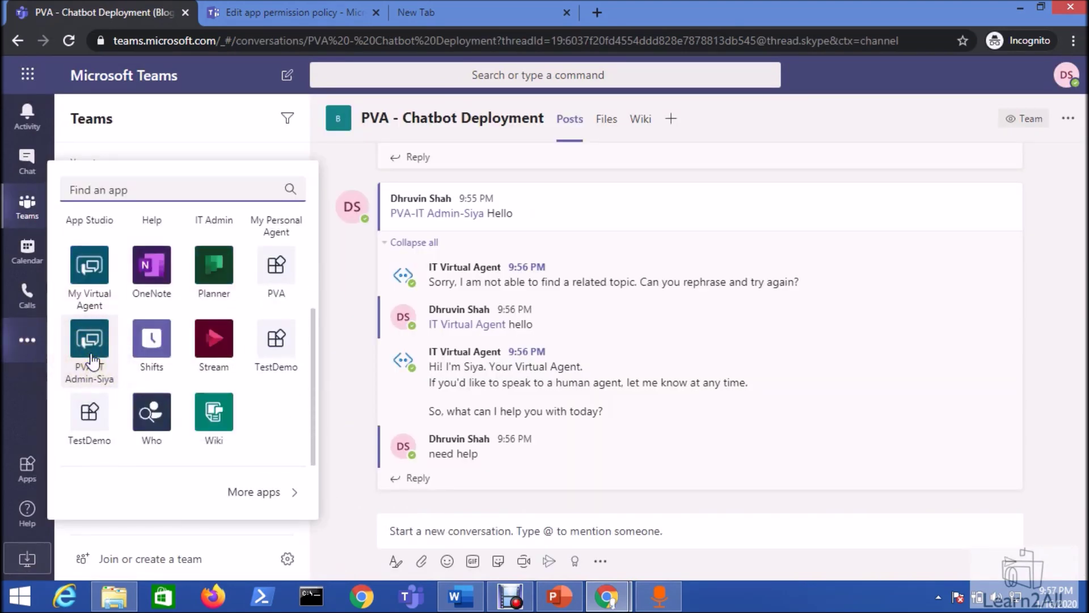
{"action": "left_click", "coordinate": [91, 361]}
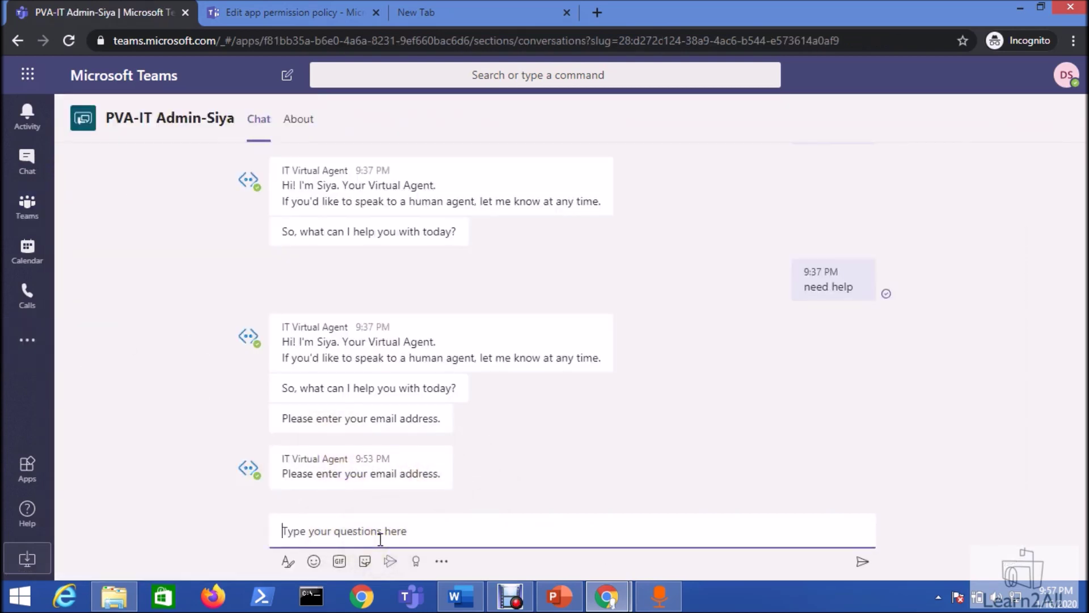
- Send the bot a greeting and your e-mail address, then choose the Software category
{"action": "type", "text": "hello"}
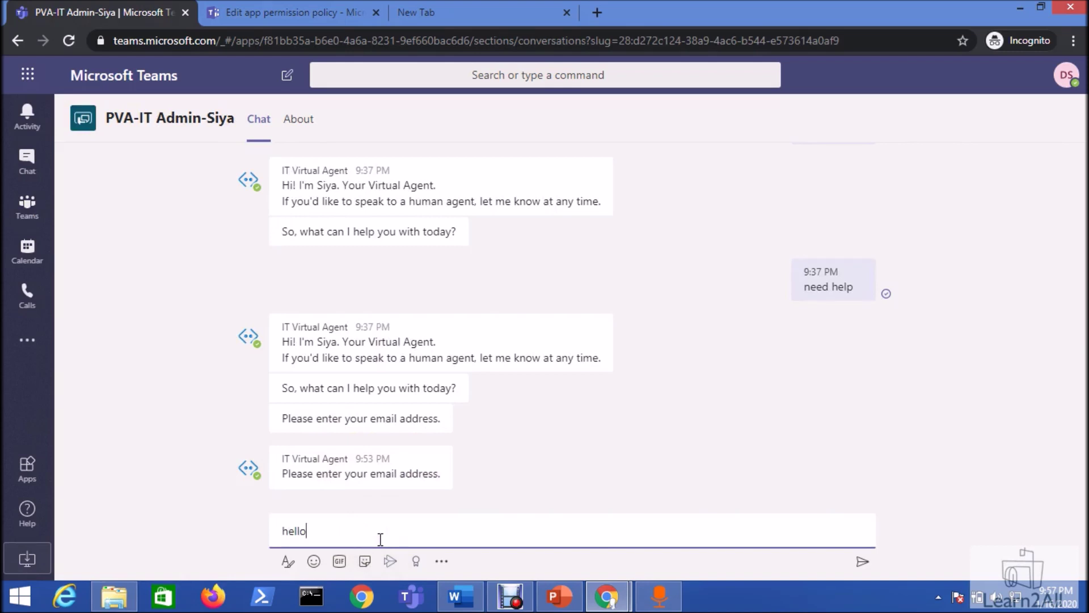
{"action": "key", "text": "Return"}
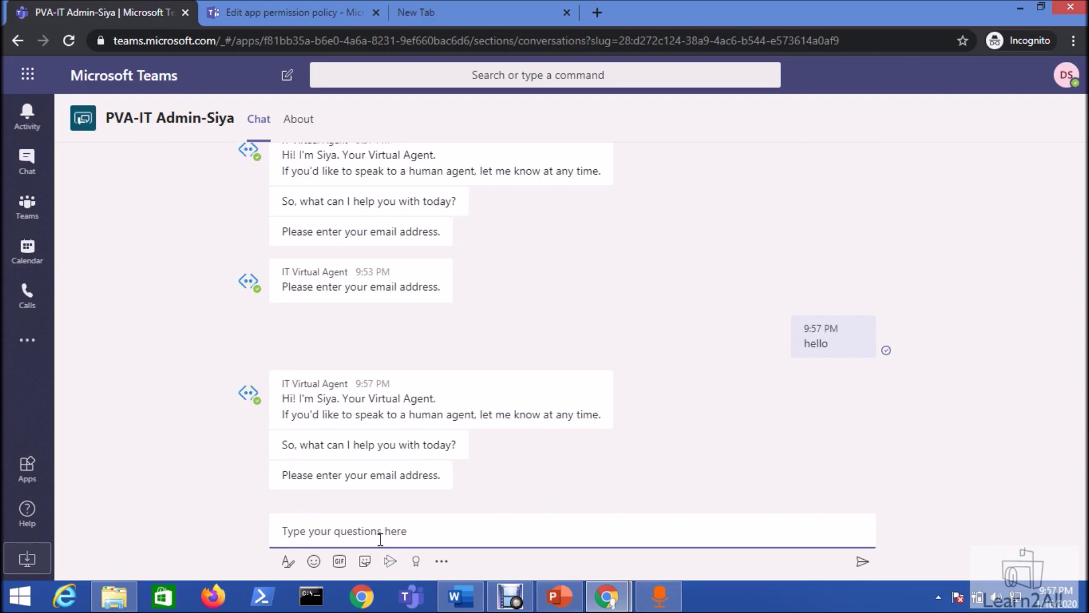
{"action": "key", "text": "Return"}
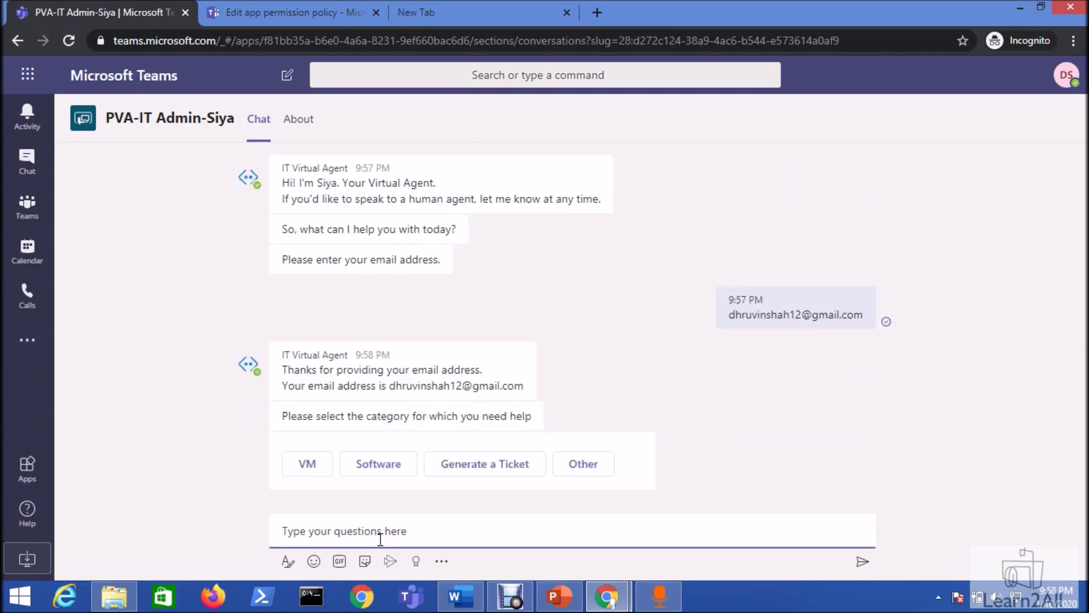
{"action": "left_click", "coordinate": [376, 466]}
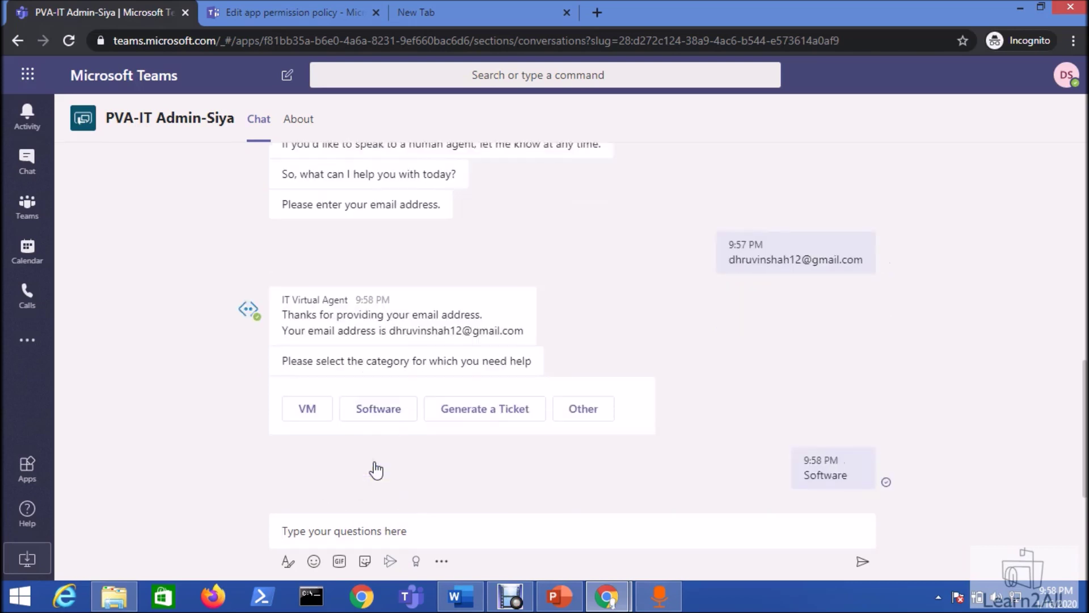
- Request 'I need VLC', confirm the answer helped, rate 5 and decline further help
{"action": "left_click", "coordinate": [383, 532]}
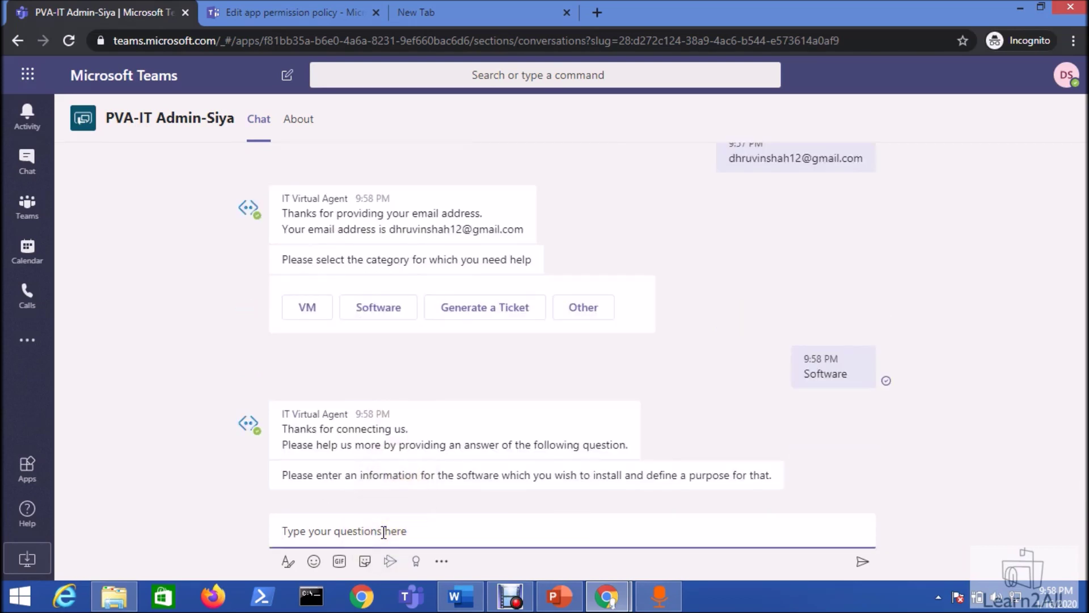
{"action": "type", "text": "I need VLC"}
{"action": "key", "text": "Return"}
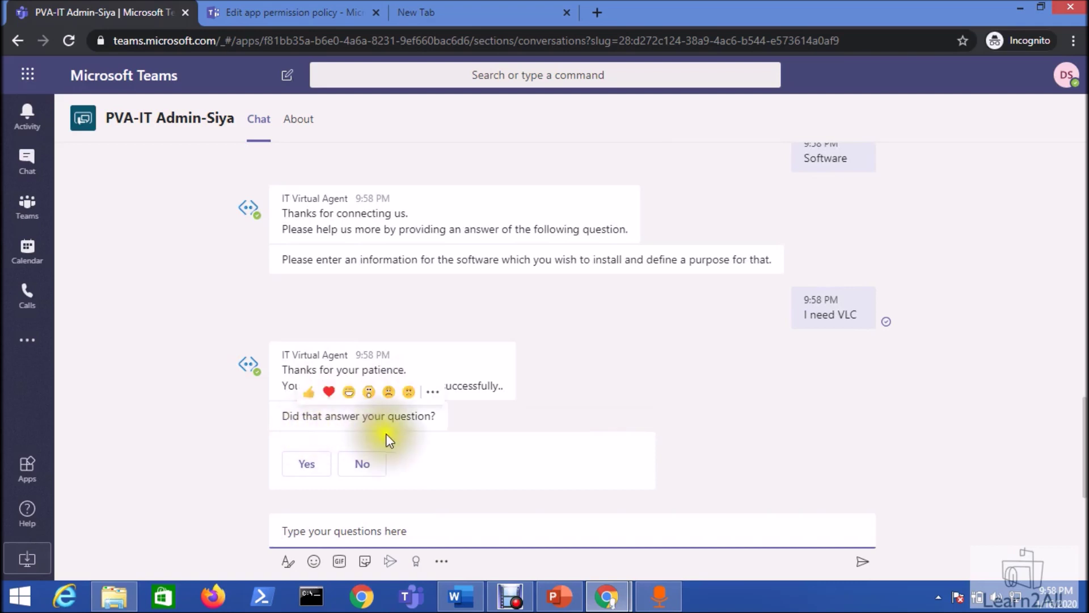
{"action": "left_click", "coordinate": [314, 476]}
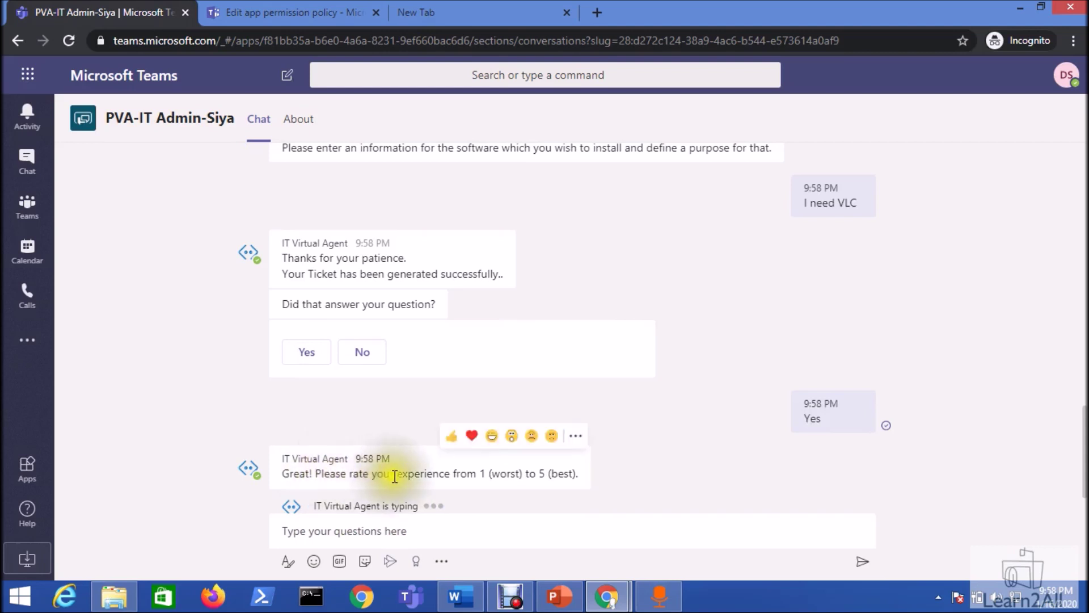
{"action": "left_click", "coordinate": [425, 536]}
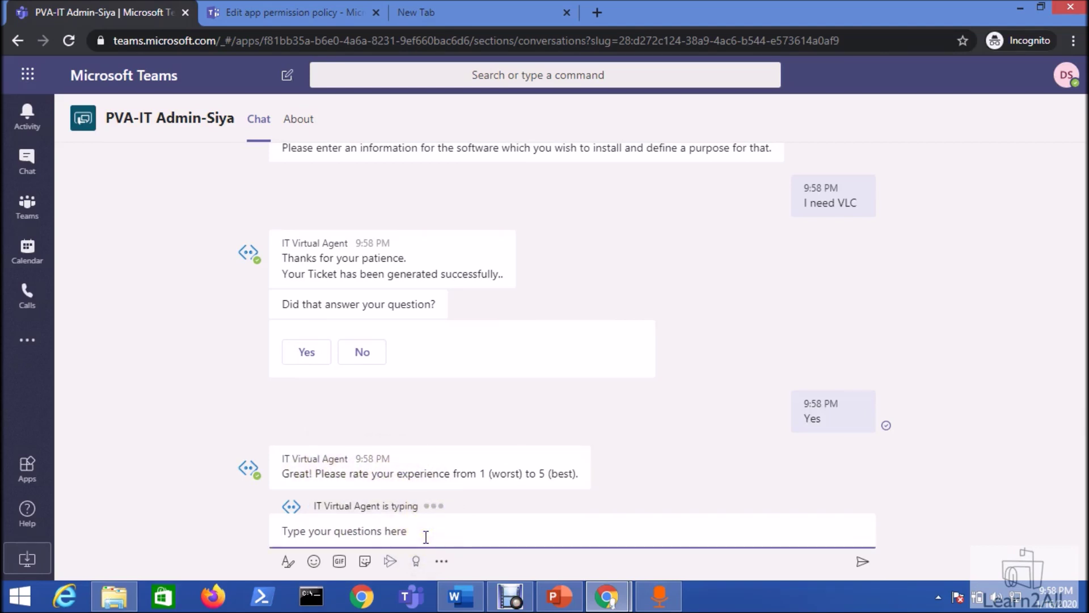
{"action": "type", "text": "5"}
{"action": "key", "text": "Return"}
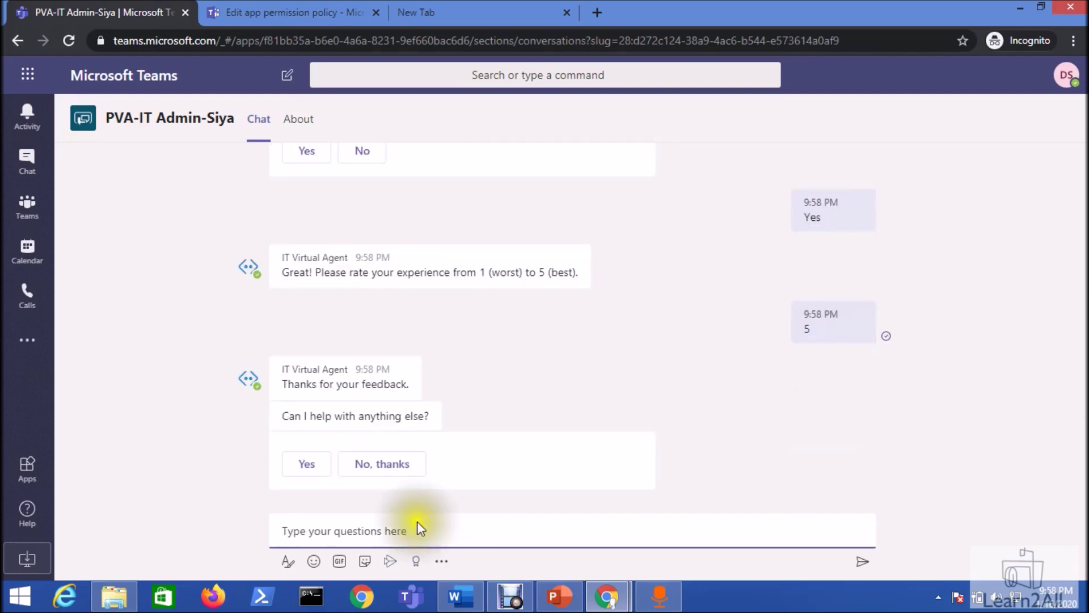
{"action": "left_click", "coordinate": [390, 464]}
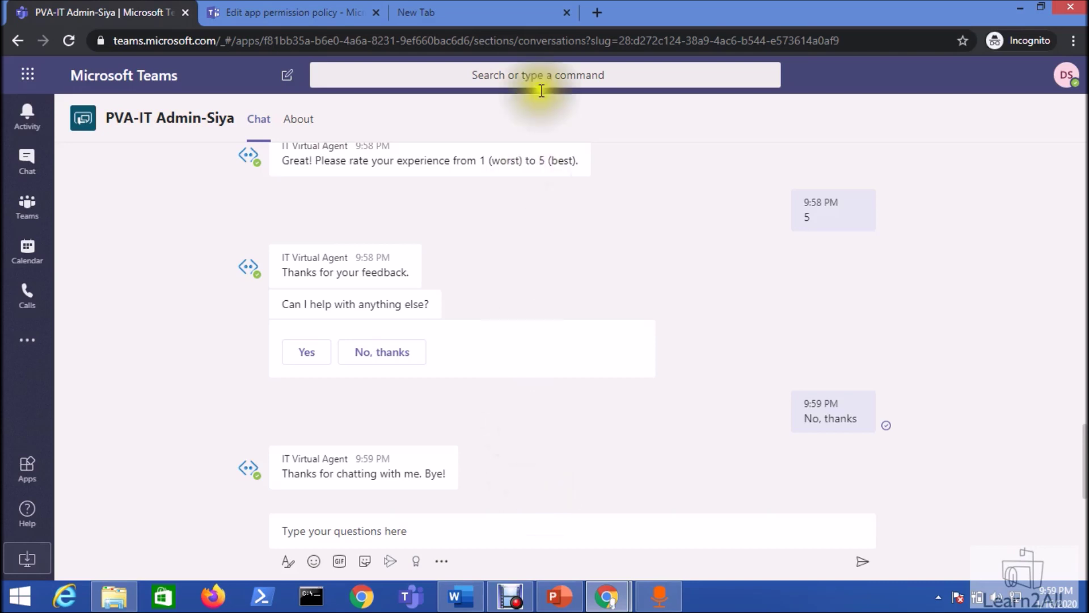
{"action": "left_click", "coordinate": [515, 12]}
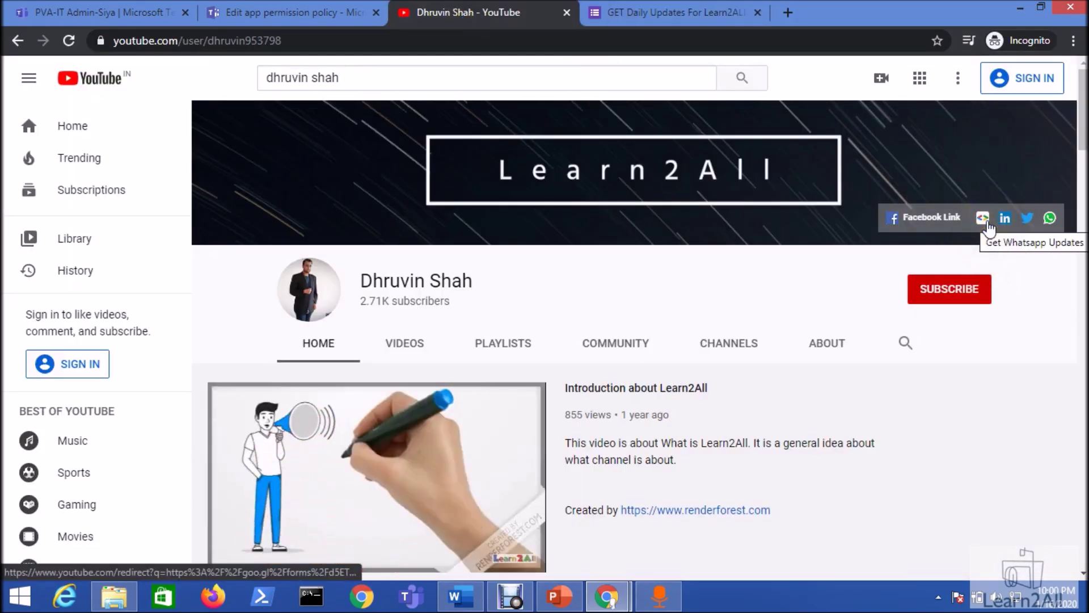
- Switch to the GET Daily Updates For Learn2ALL Group form tab
{"action": "left_click", "coordinate": [666, 25]}
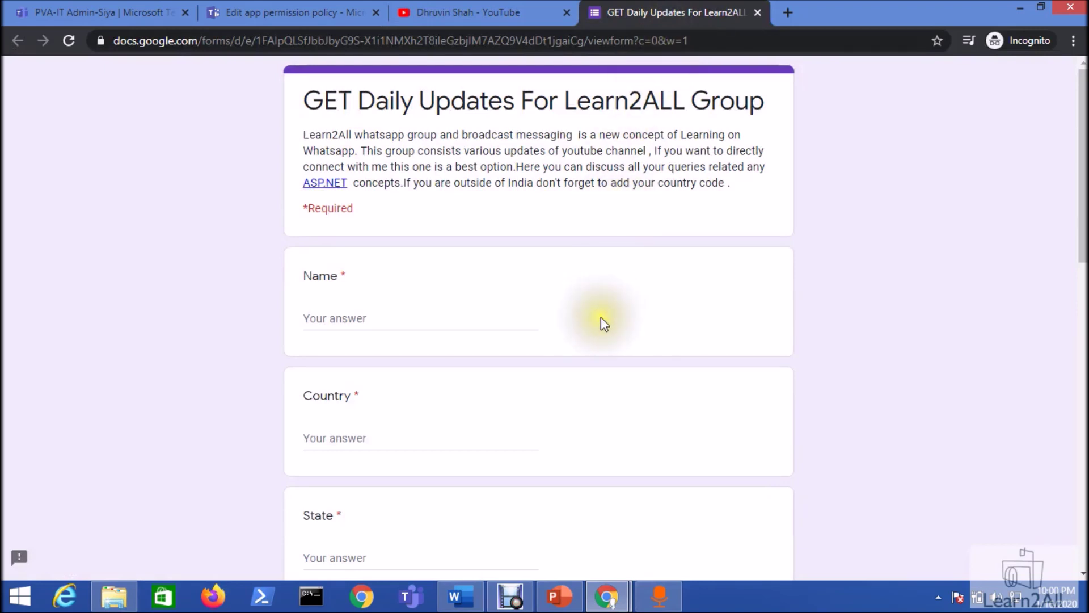
- Scroll down the form to the City and Profession questions
{"action": "scroll", "coordinate": [602, 318], "scroll_direction": "down", "scroll_amount": 5}
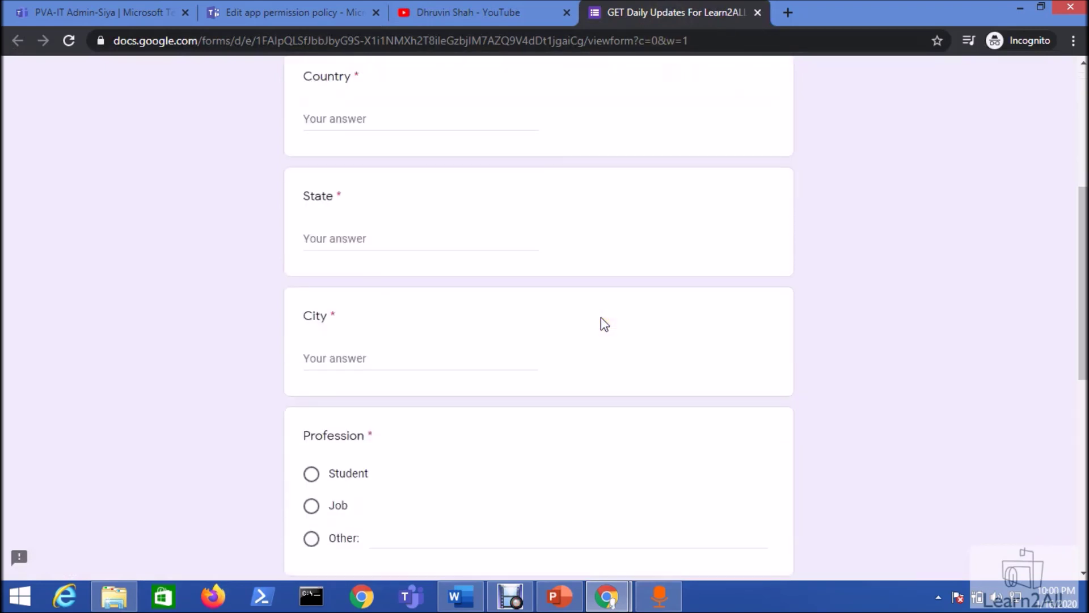